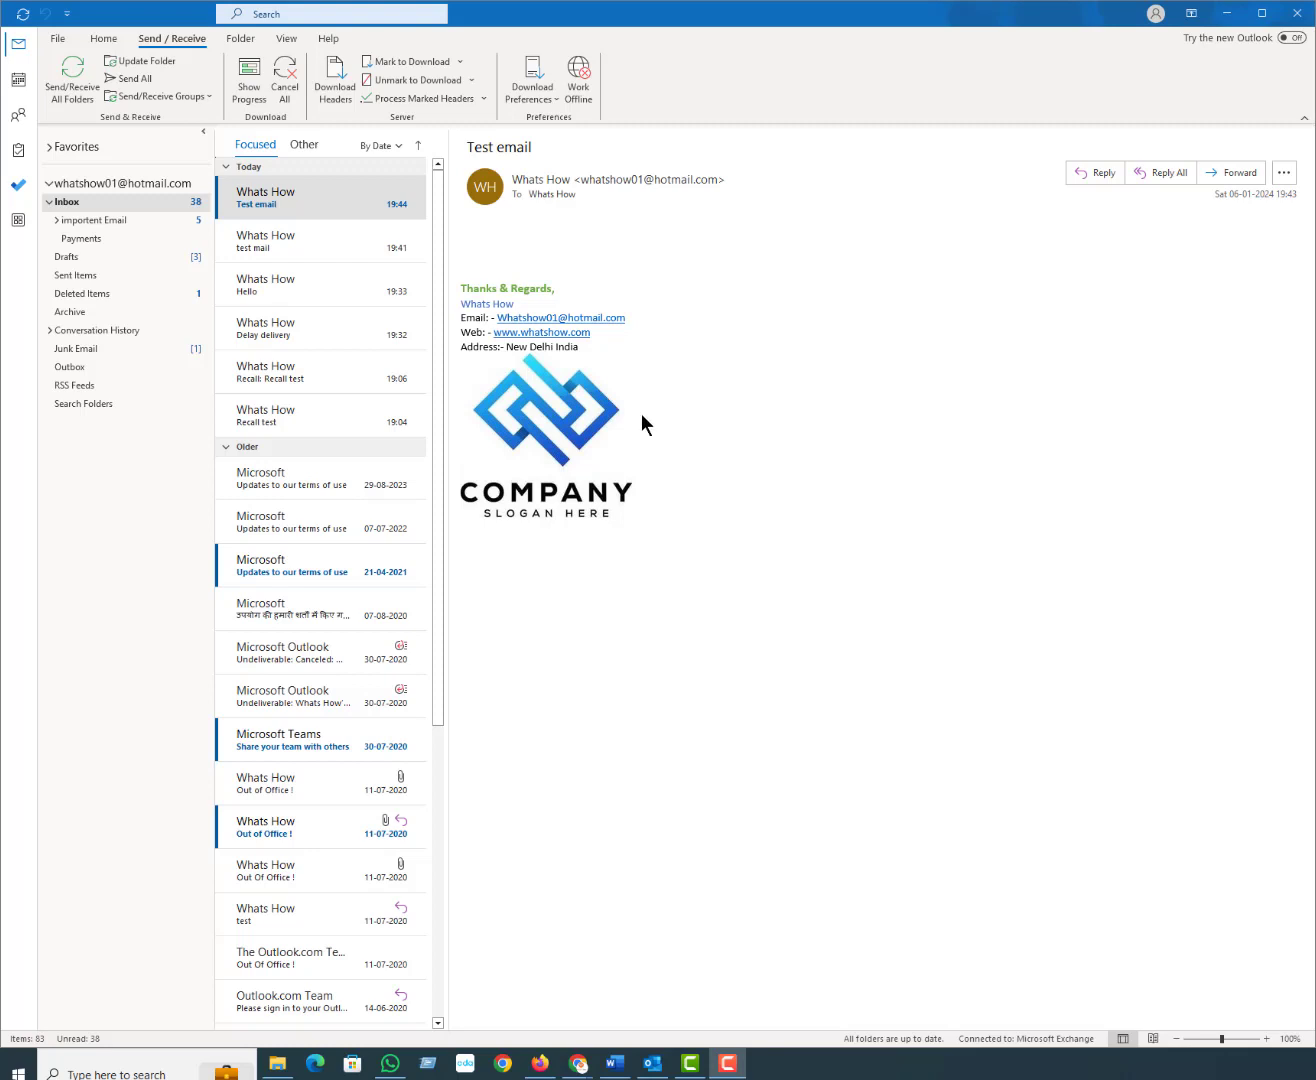
# Open the account's Account Information page and launch its outlook.live.com web link.
pyautogui.click(58, 41)
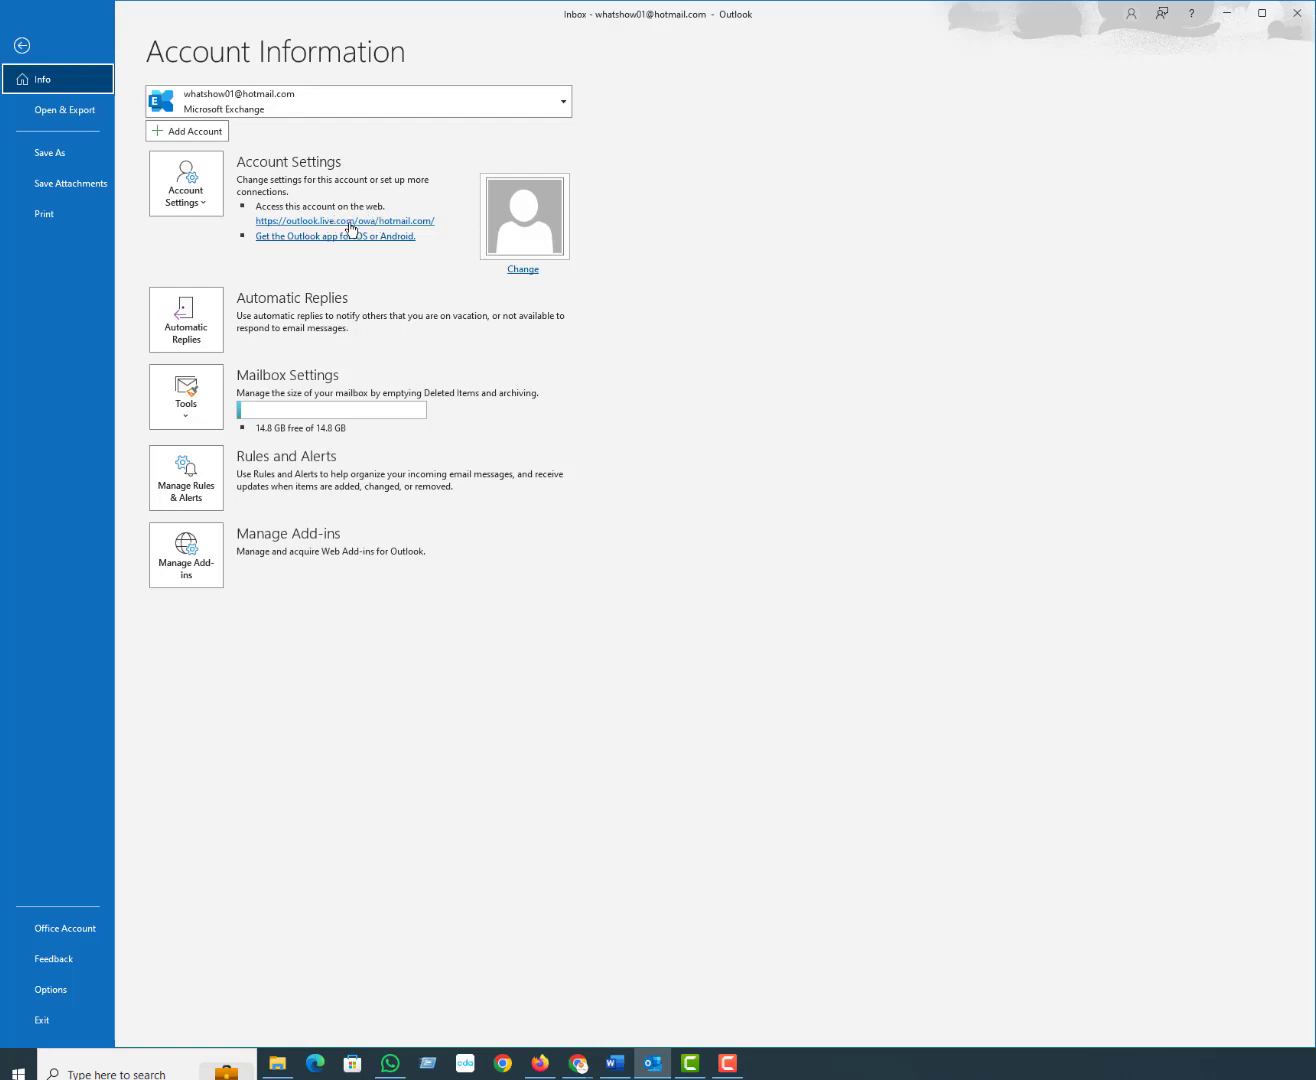
pyautogui.click(352, 225)
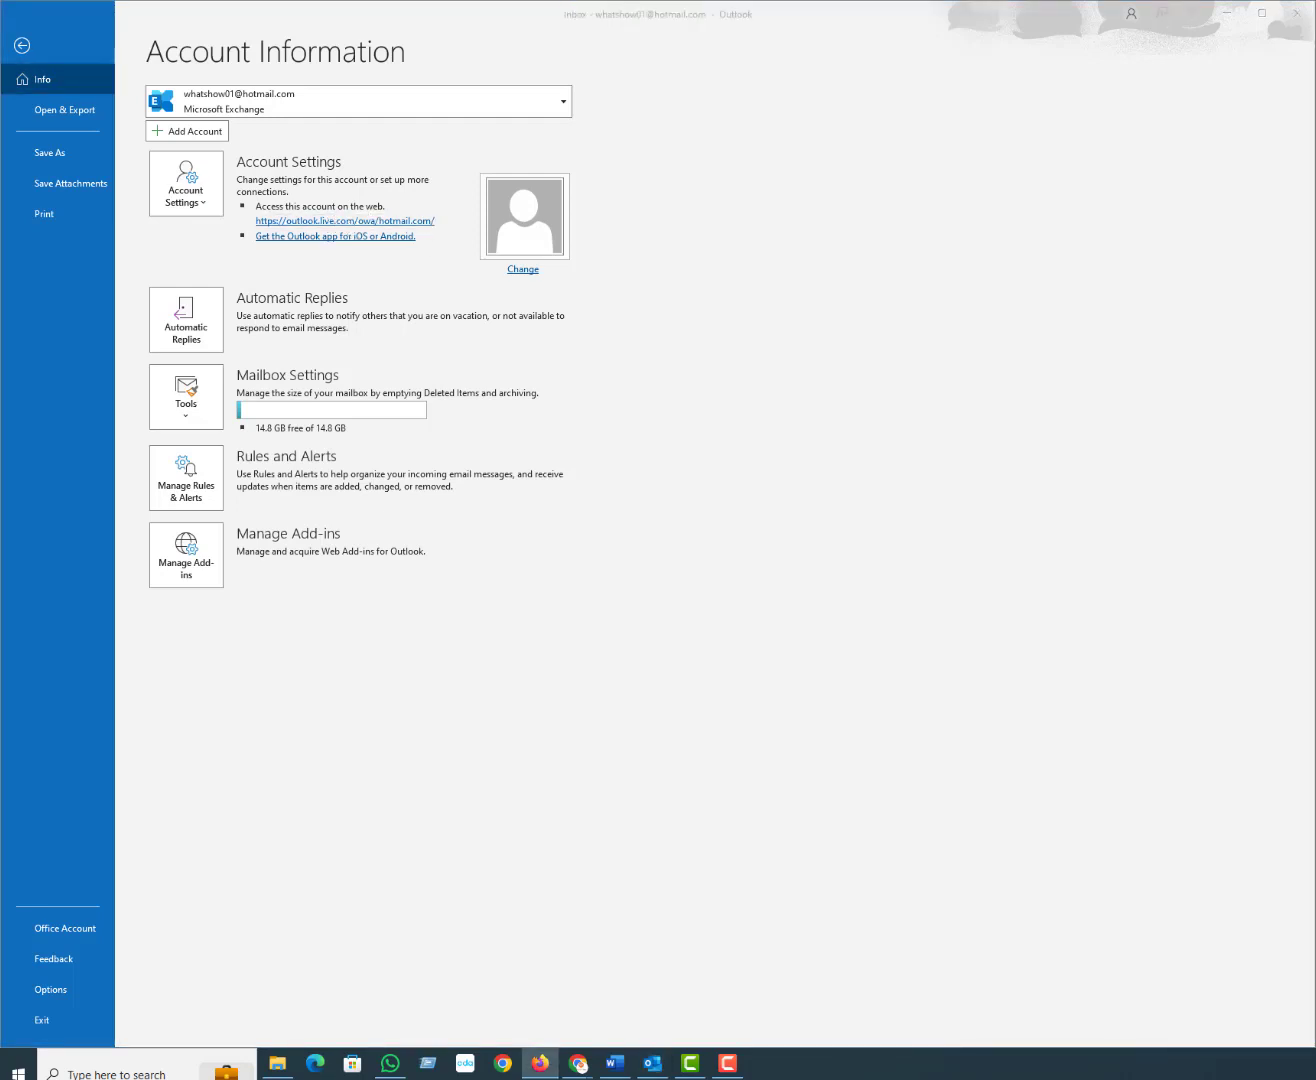
# Sign in to Outlook on the web with the account email and password, staying signed in.
pyautogui.moveTo(1131, 200); pyautogui.dragTo(677, 146)
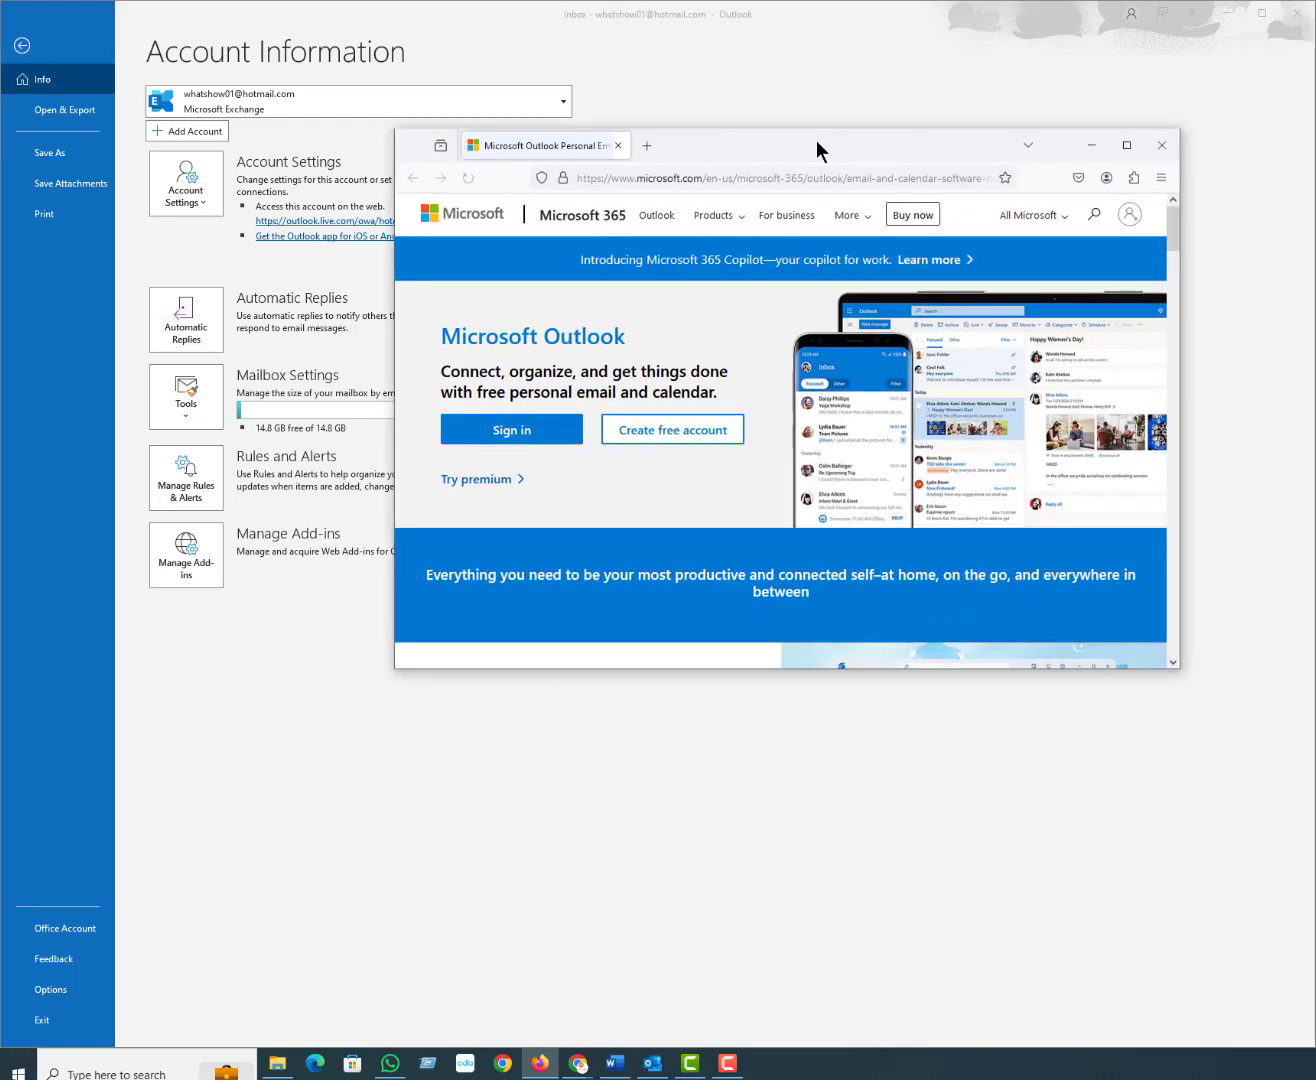
pyautogui.click(345, 439)
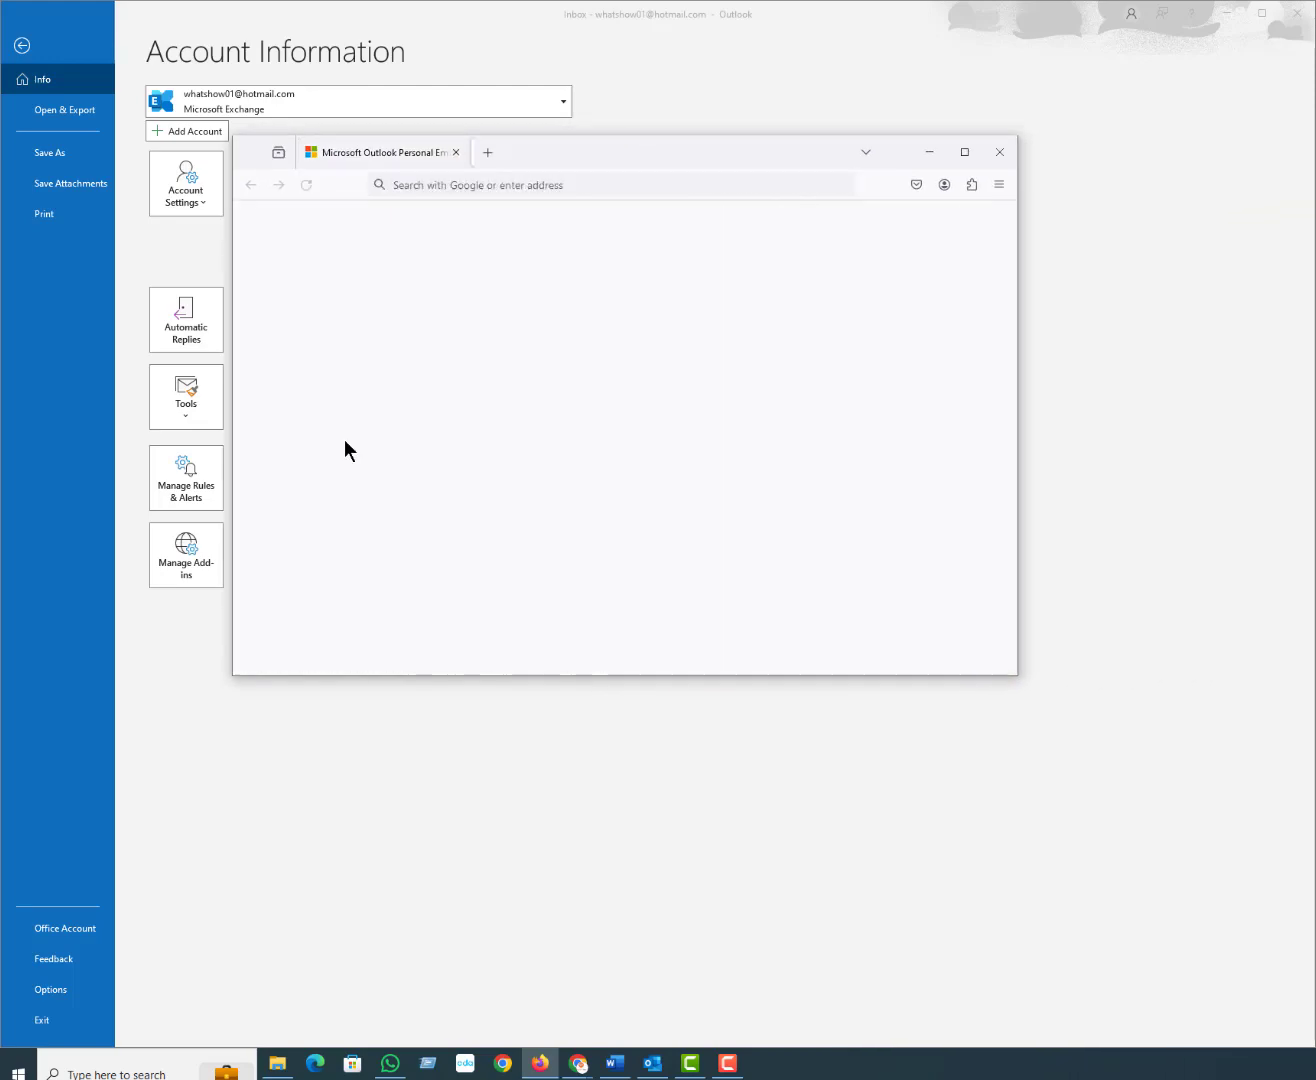
pyautogui.click(455, 152)
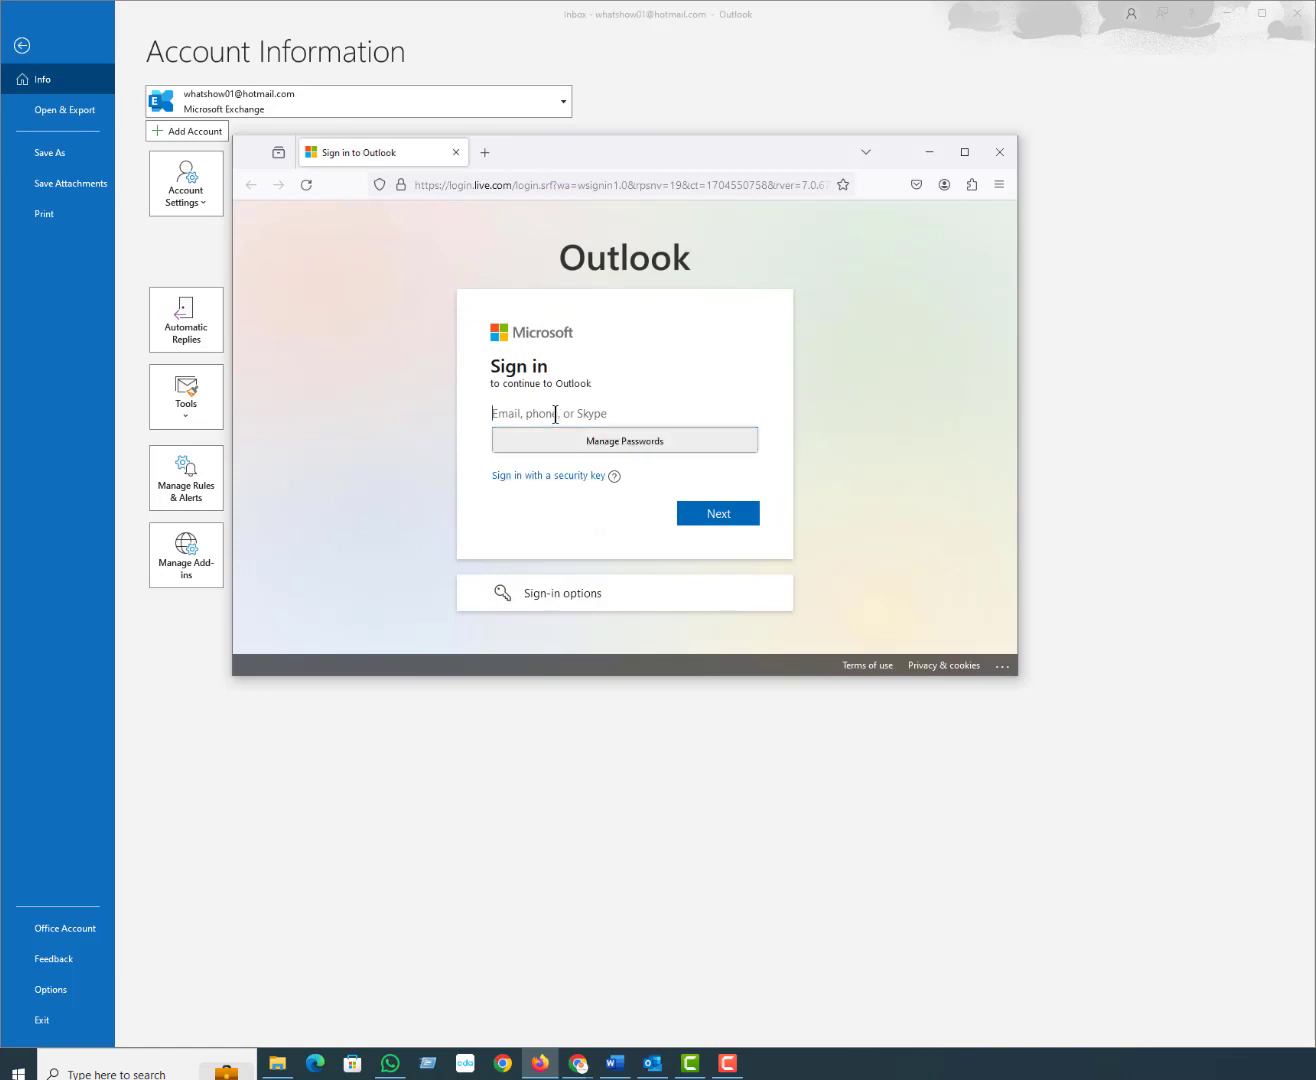
pyautogui.press('Return')
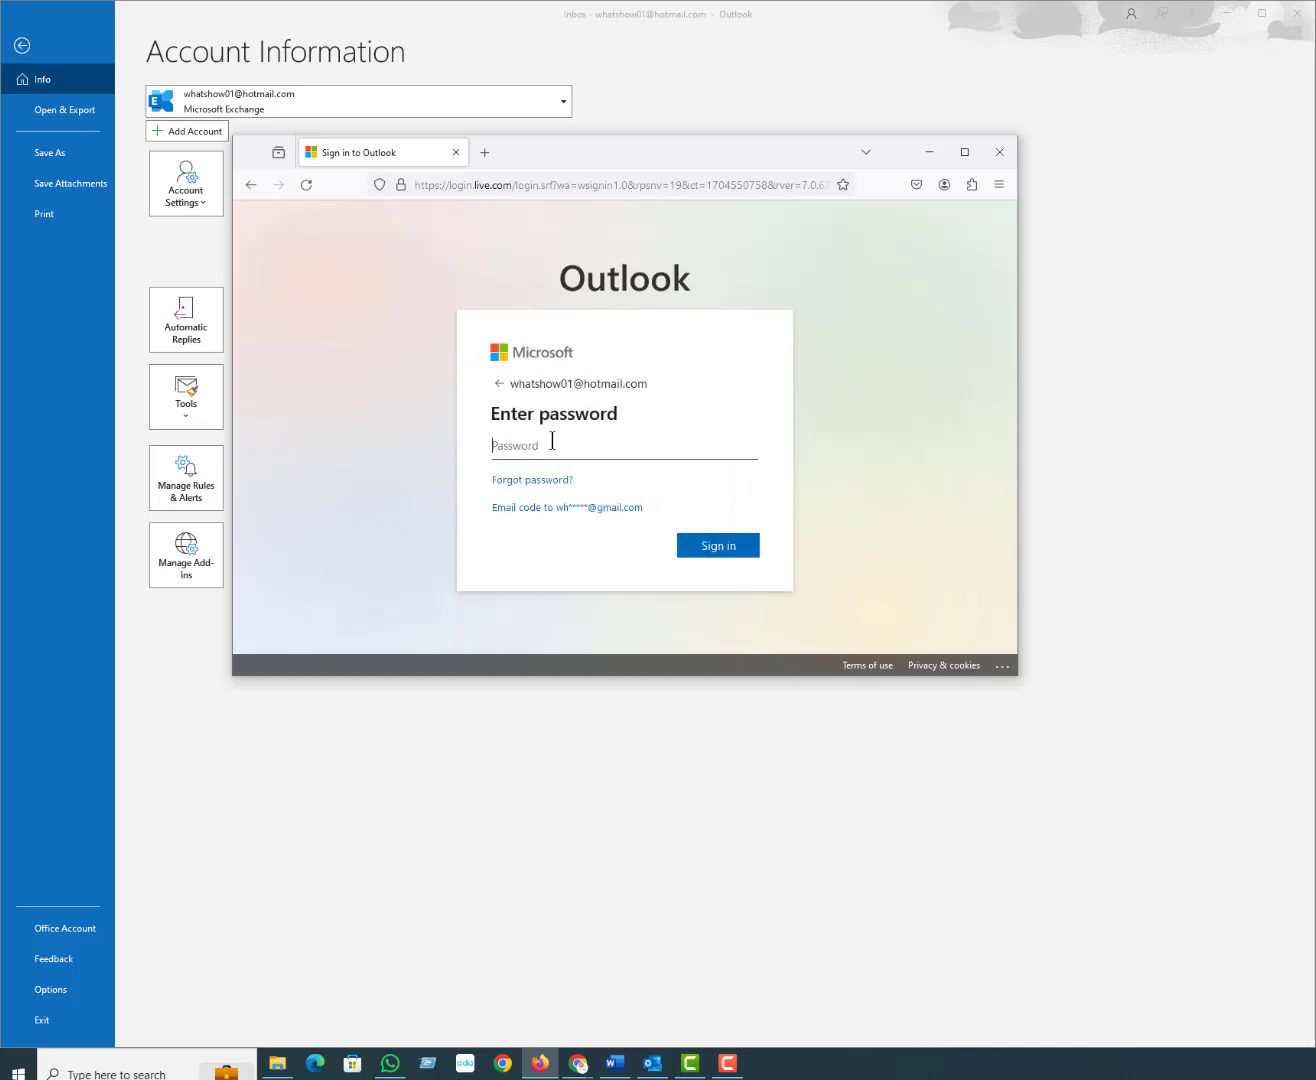
pyautogui.write('••••••')
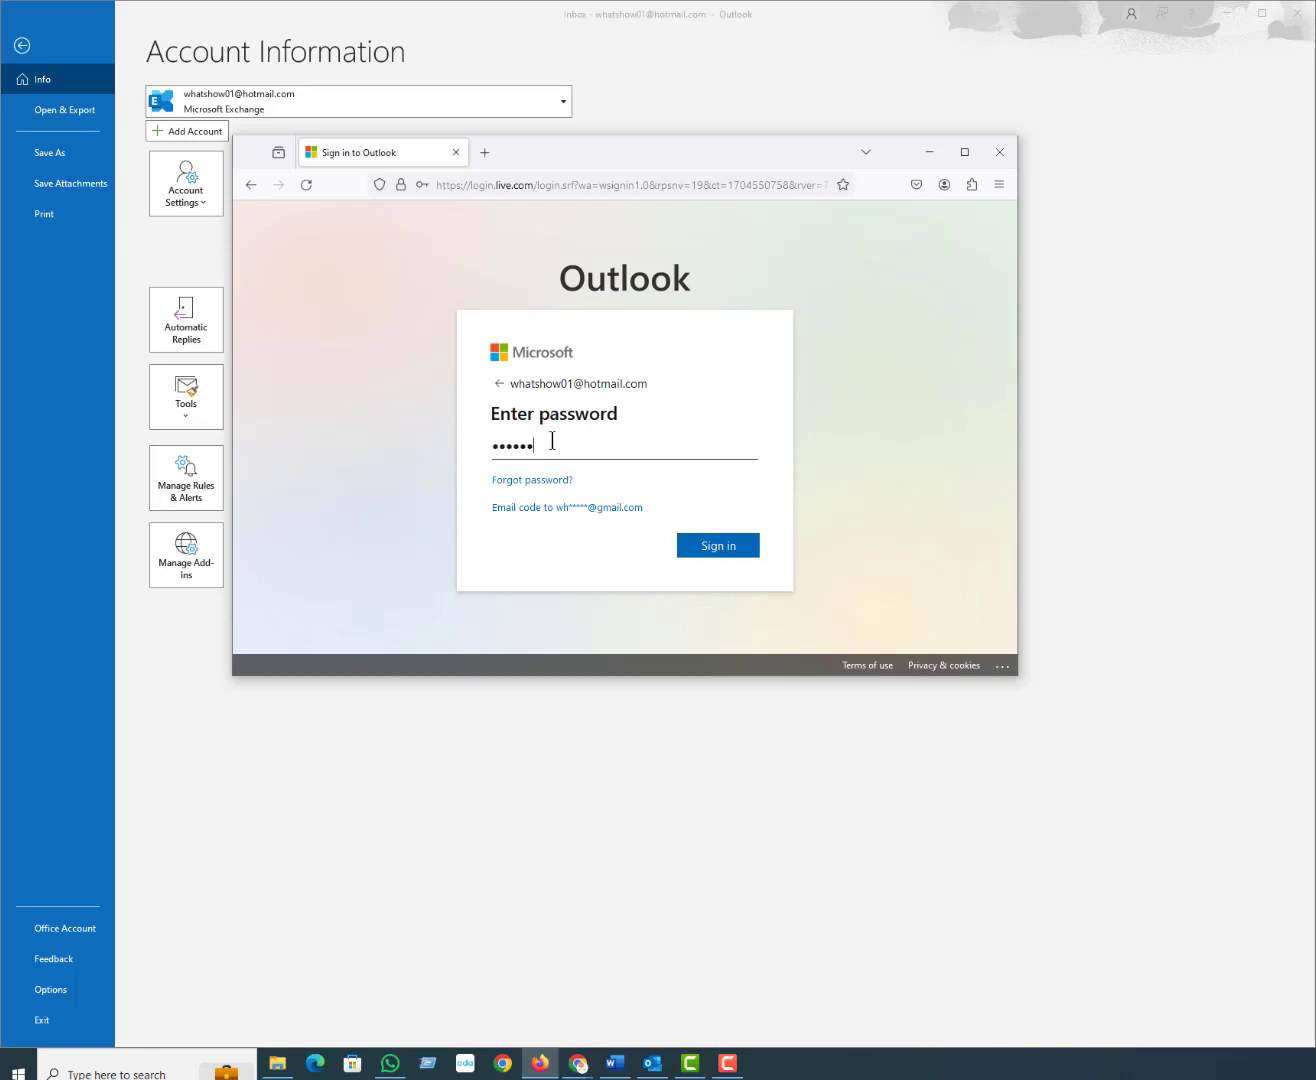
pyautogui.write('••••••••')
pyautogui.press('Return')
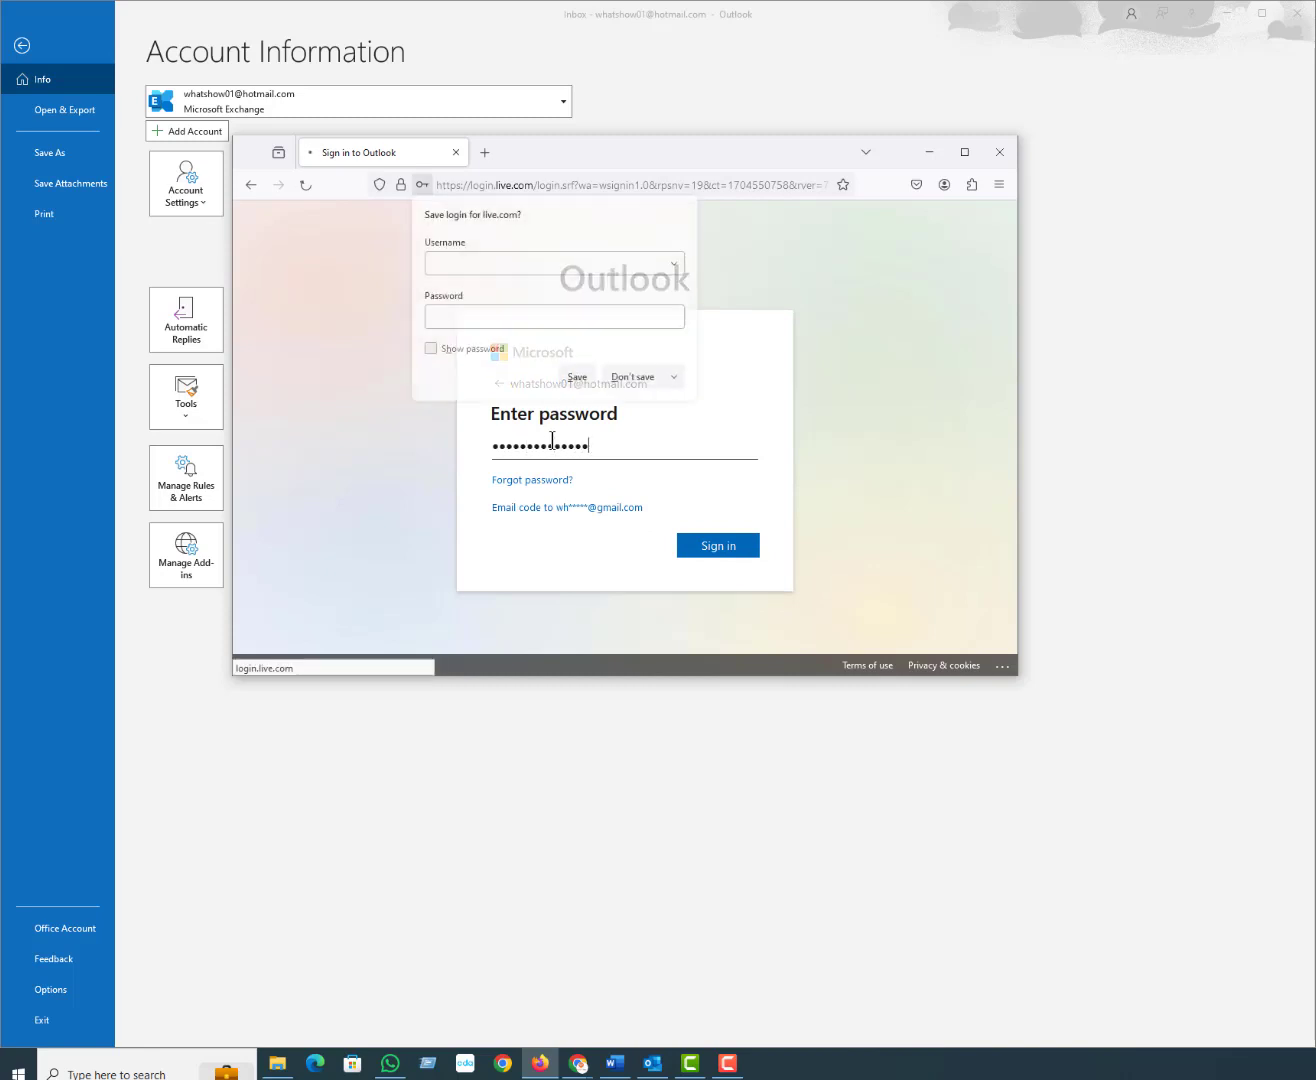
pyautogui.click(638, 375)
pyautogui.click(718, 537)
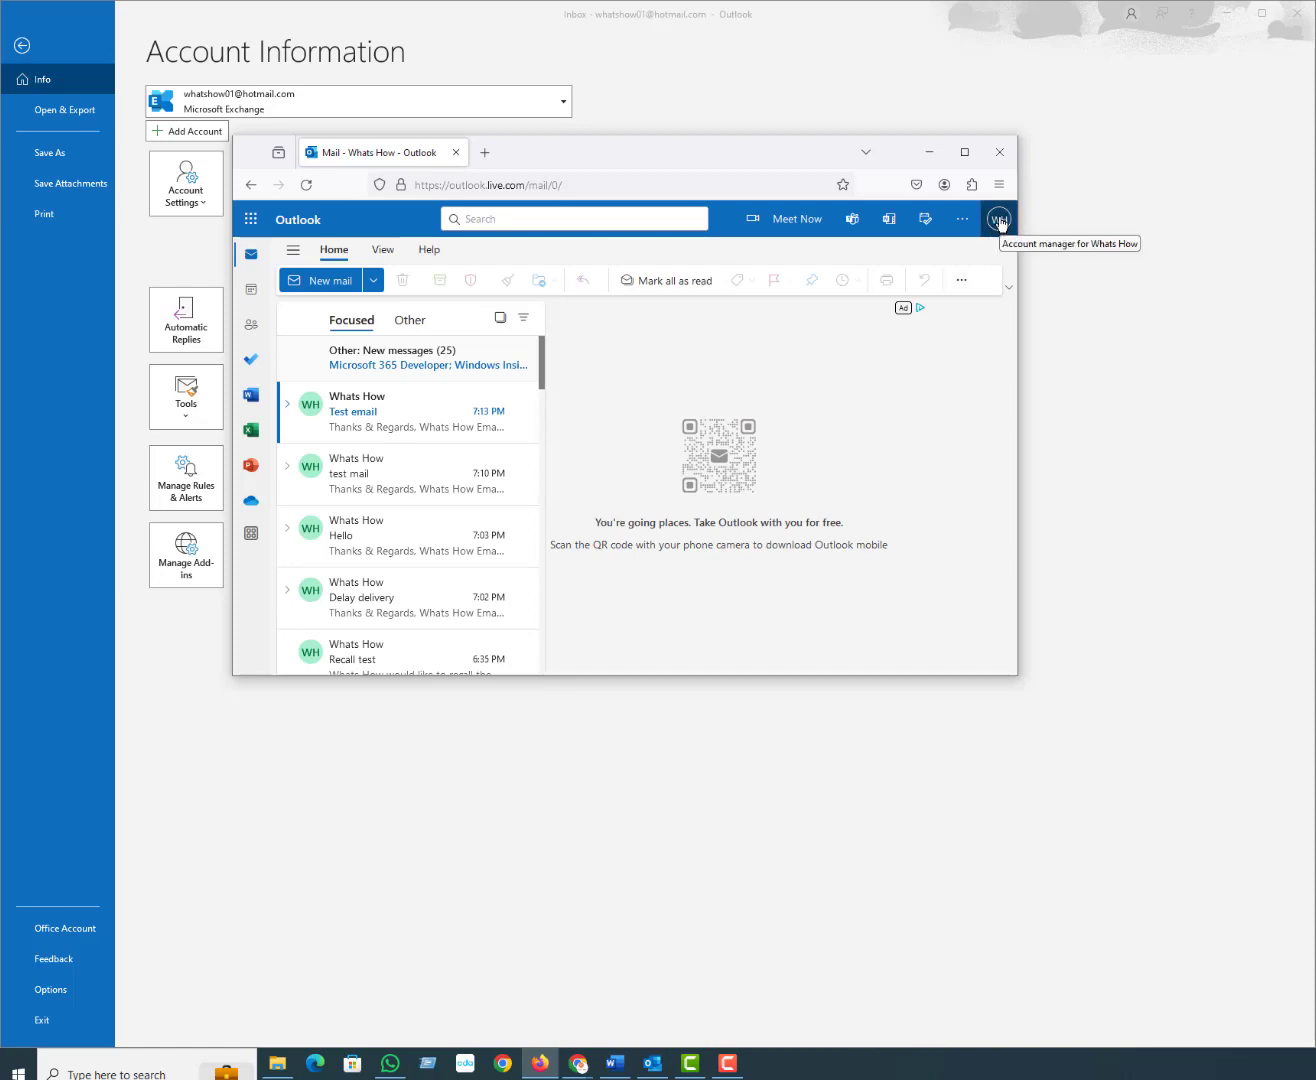
# From the WH avatar, go to My Microsoft account and choose Change password.
pyautogui.click(999, 220)
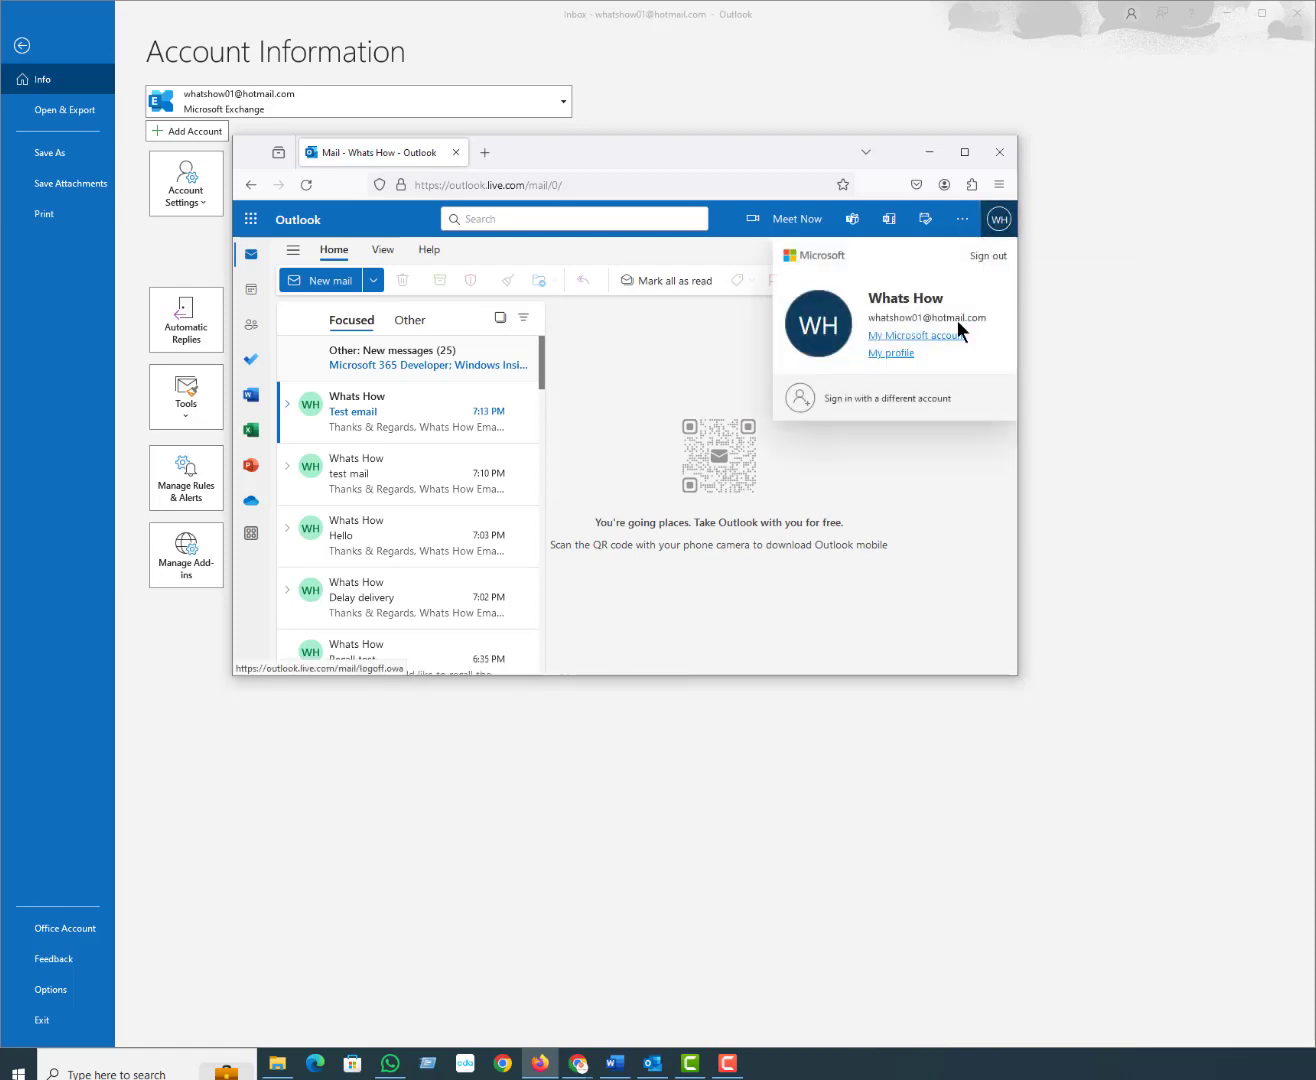
pyautogui.click(900, 343)
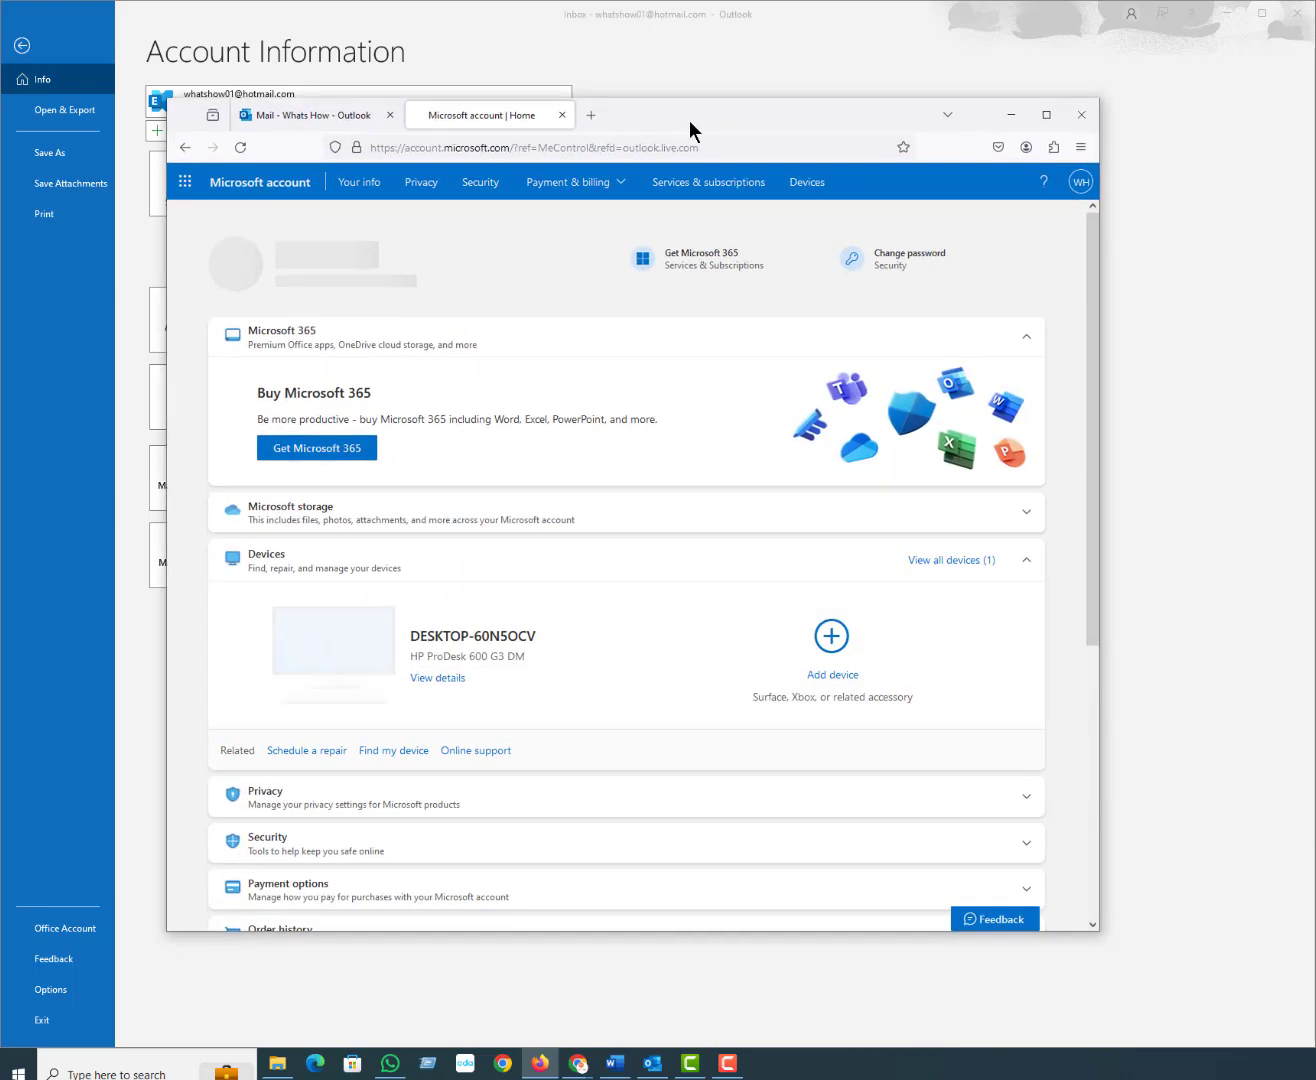
pyautogui.moveTo(701, 179); pyautogui.dragTo(687, 120)
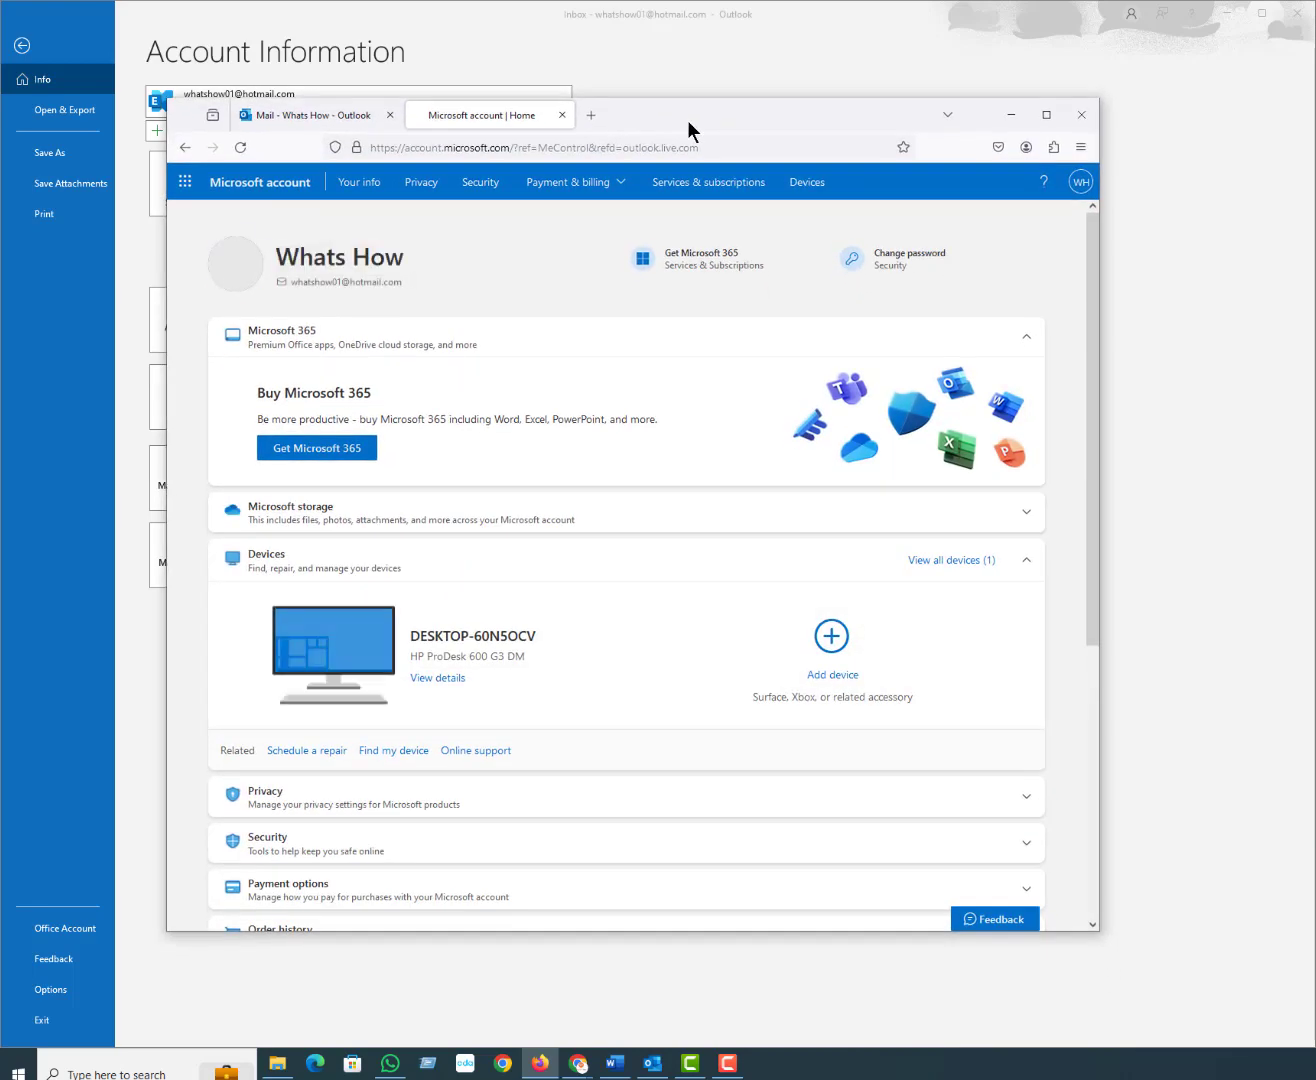
pyautogui.click(898, 267)
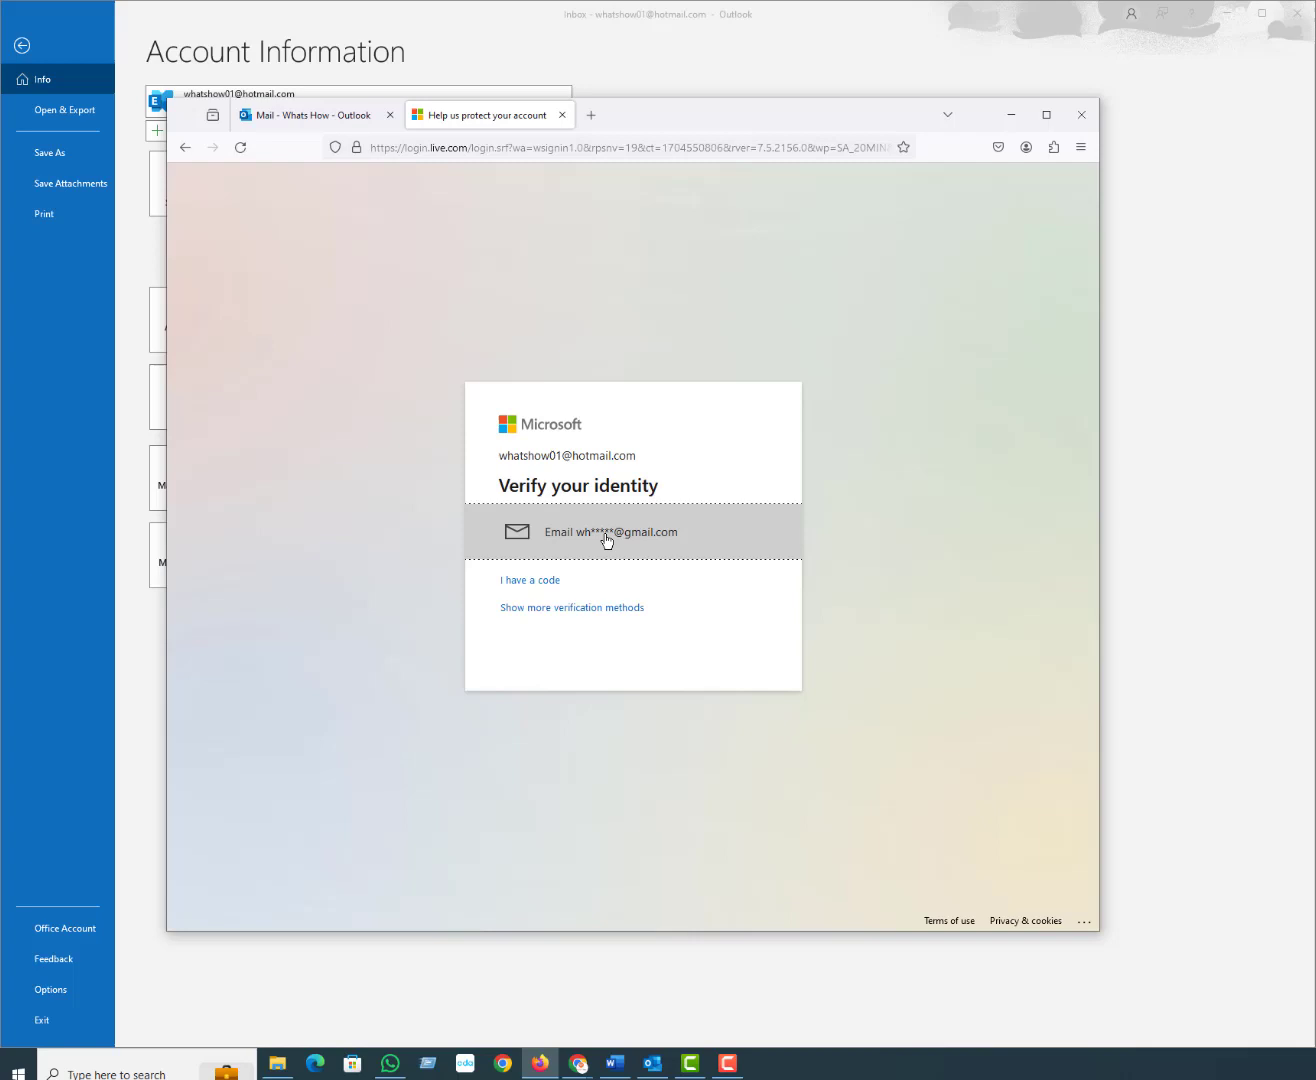
# Verify identity by sending a code to the recovery email and entering that code.
pyautogui.click(608, 540)
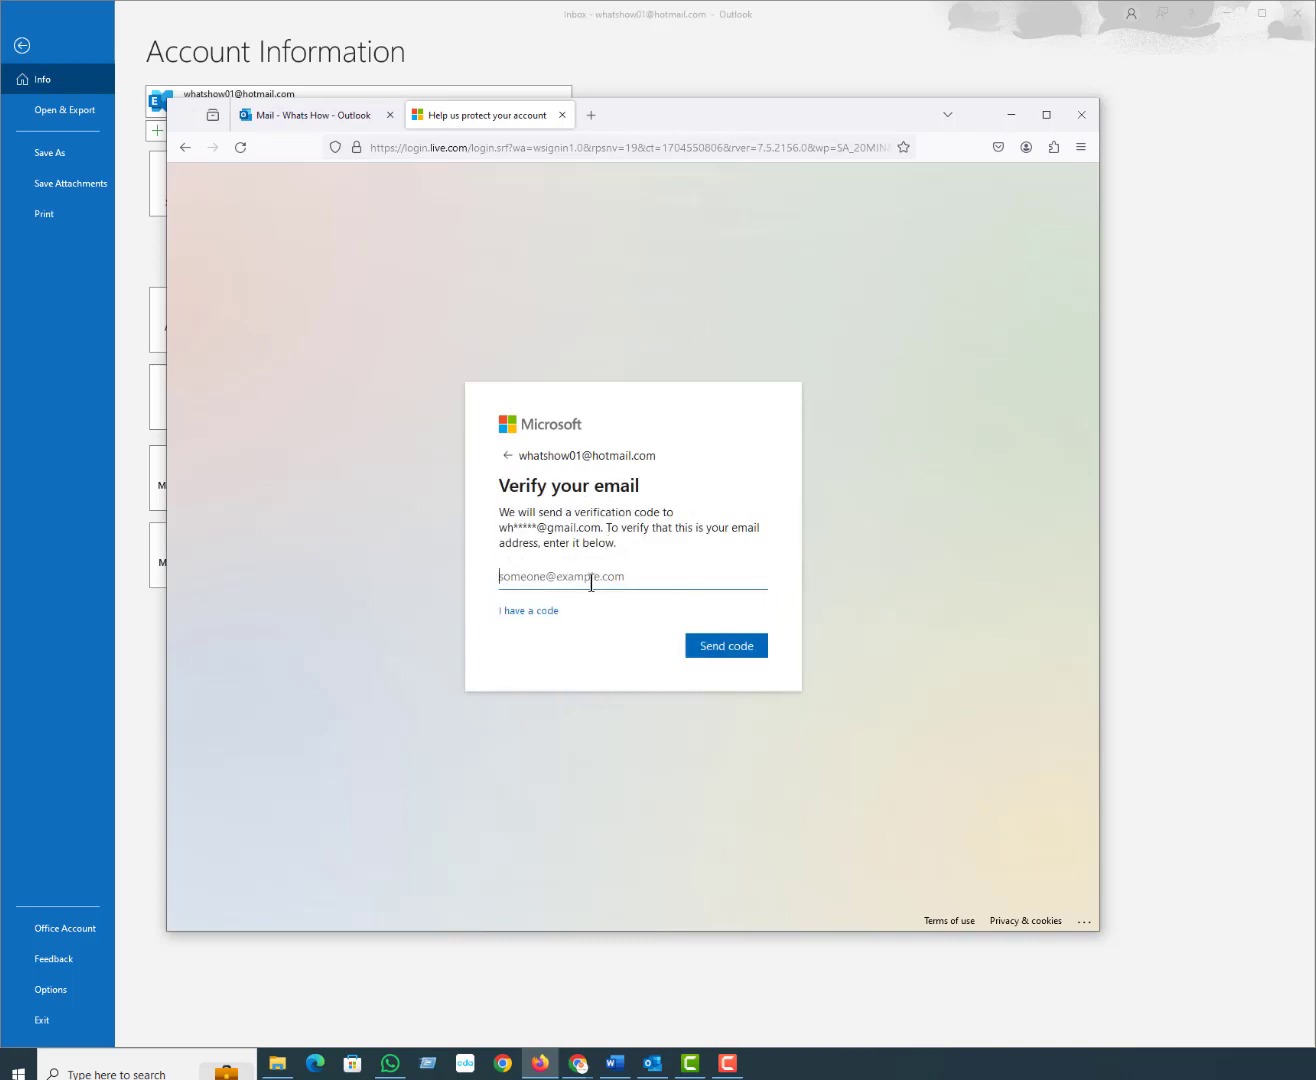
pyautogui.press('BackSpace')
pyautogui.press('BackSpace')
pyautogui.press('BackSpace')
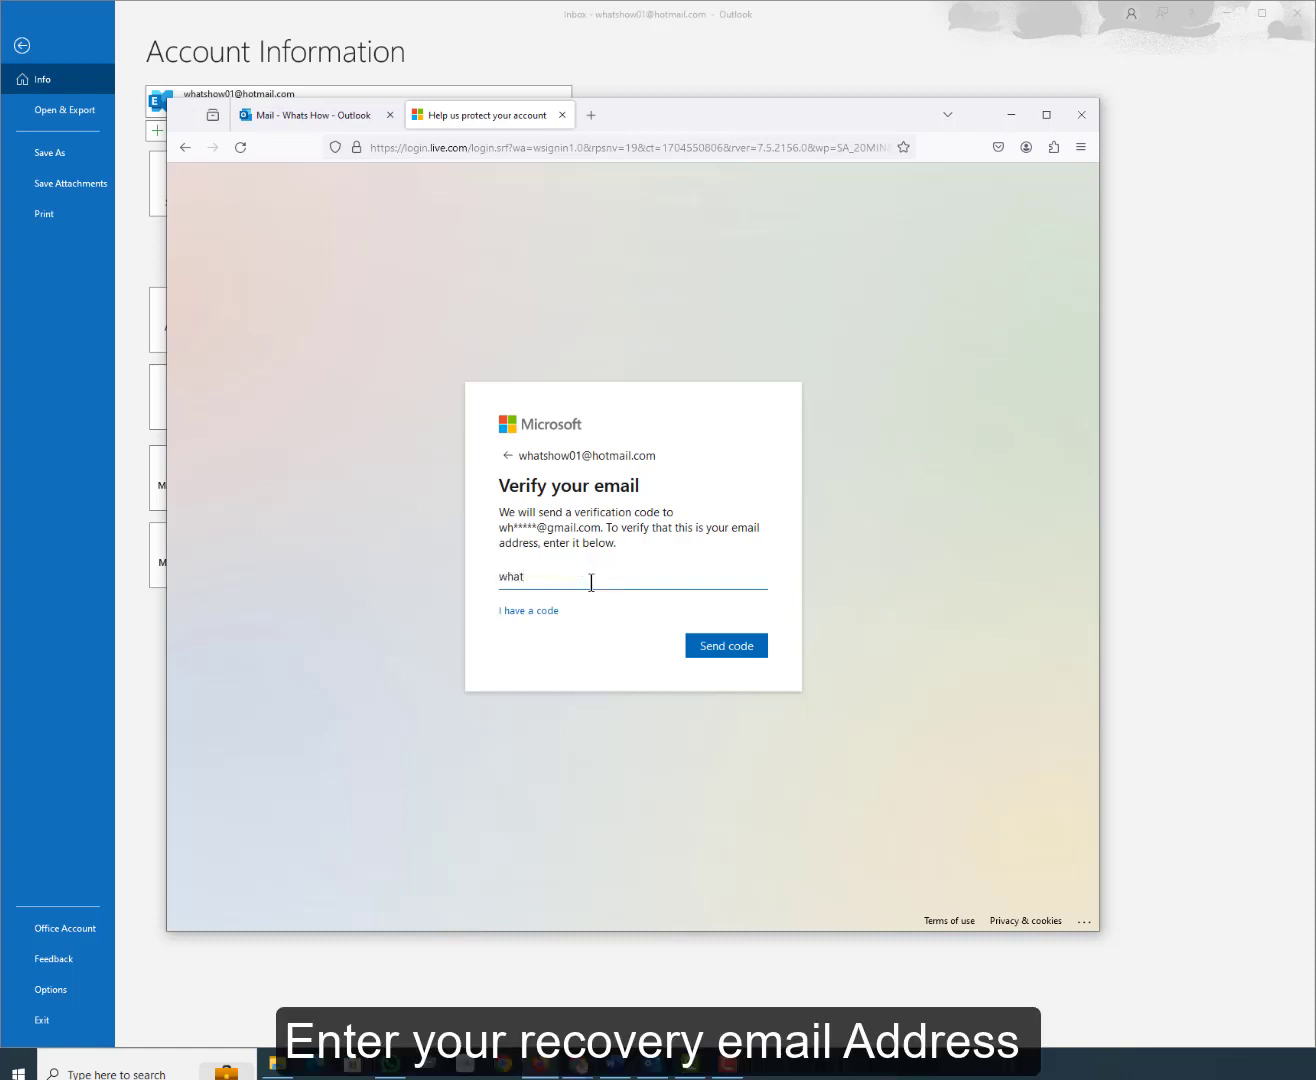
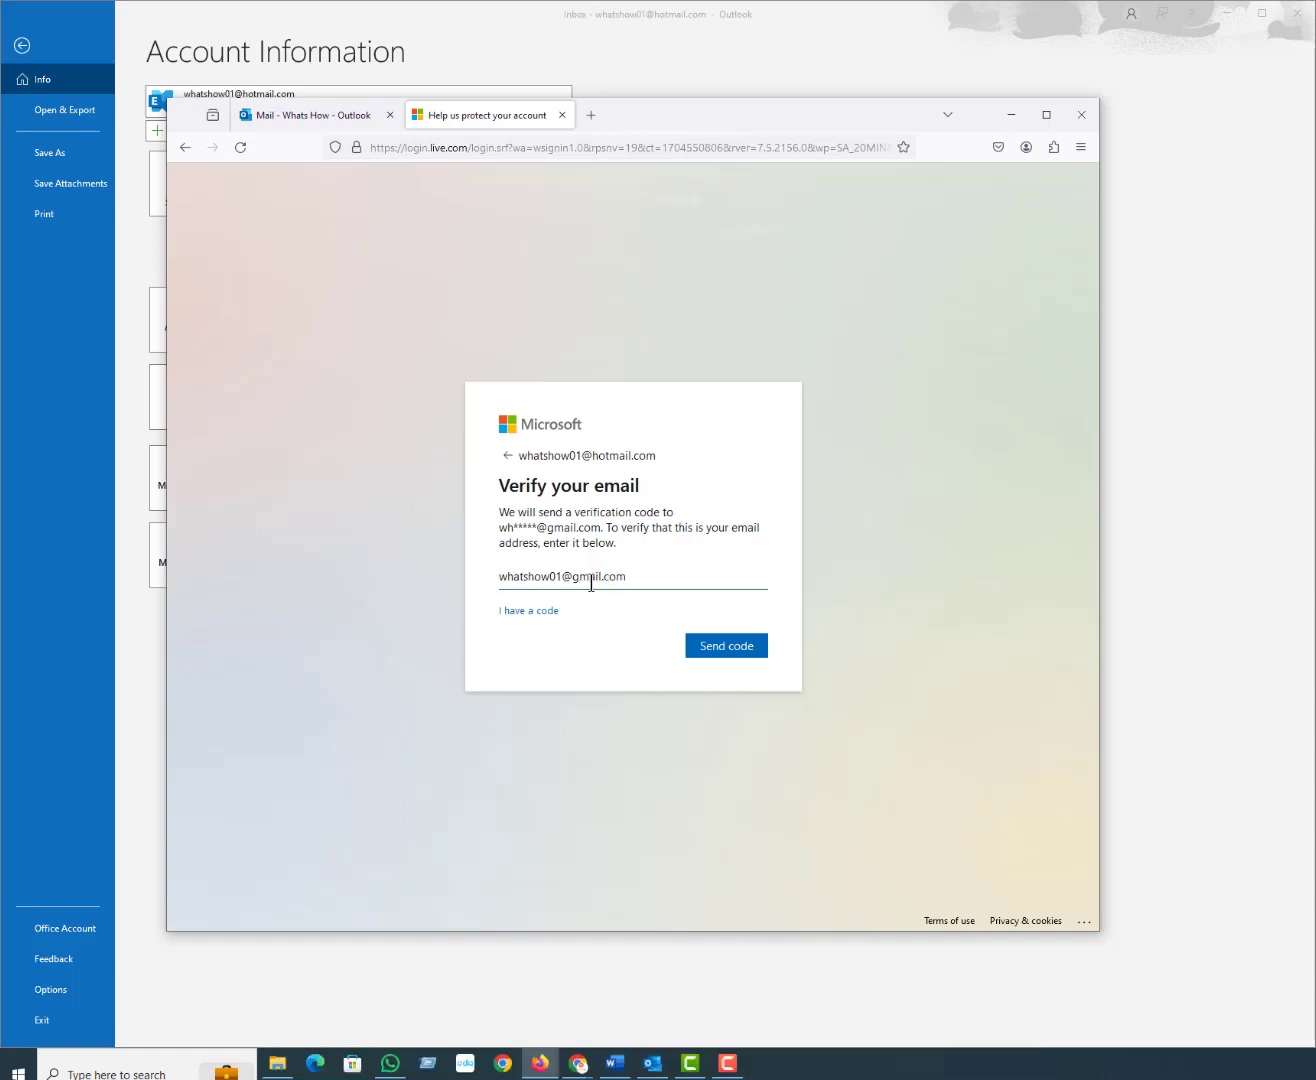
pyautogui.press('Return')
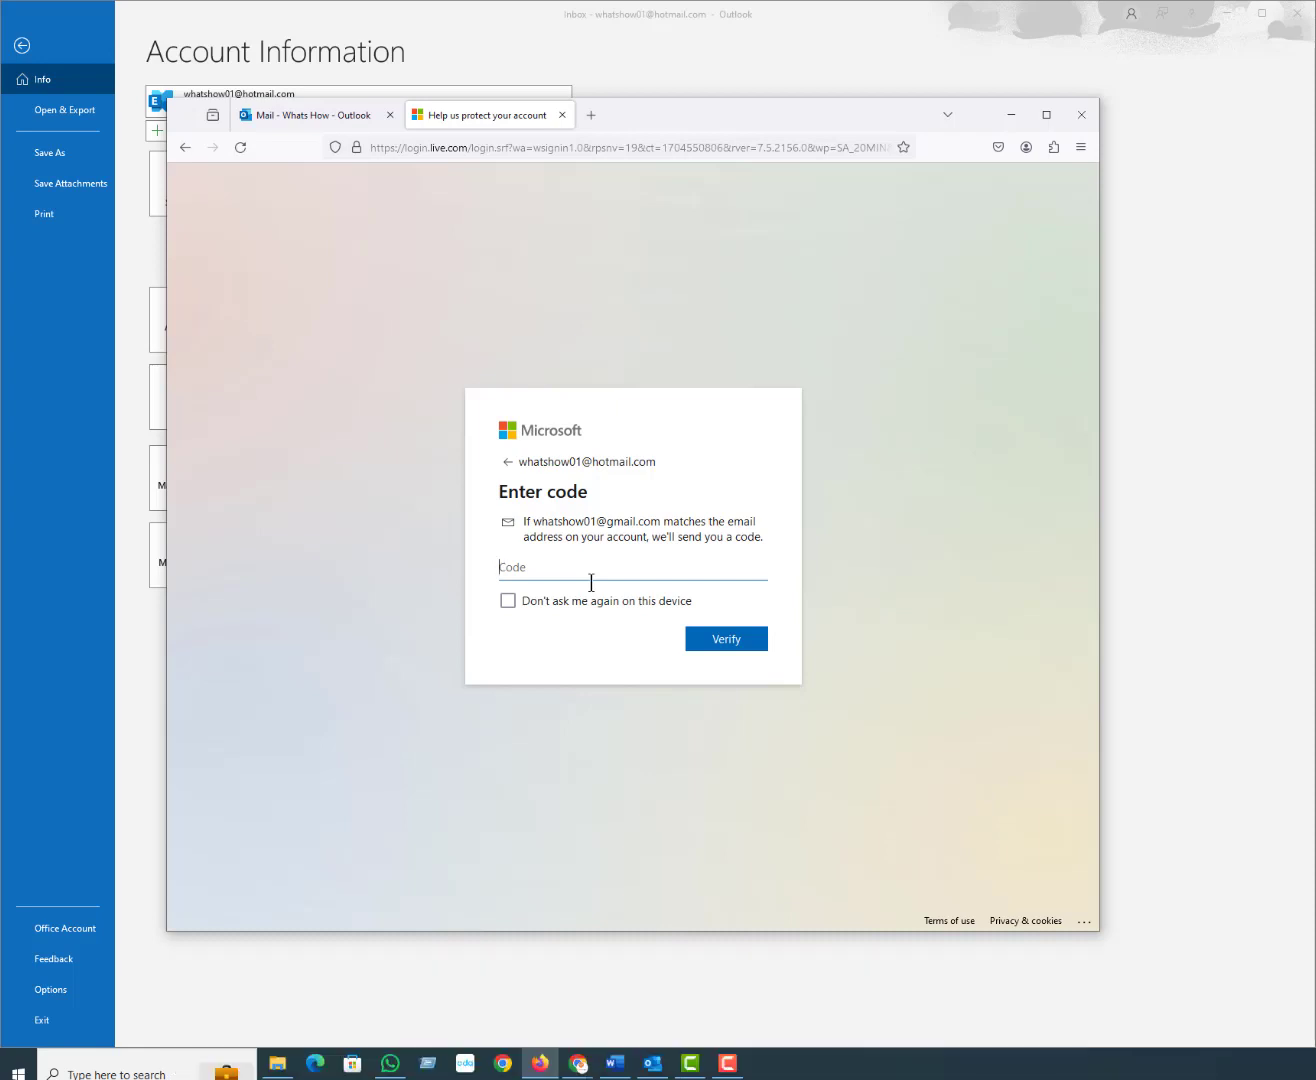
pyautogui.press('Return')
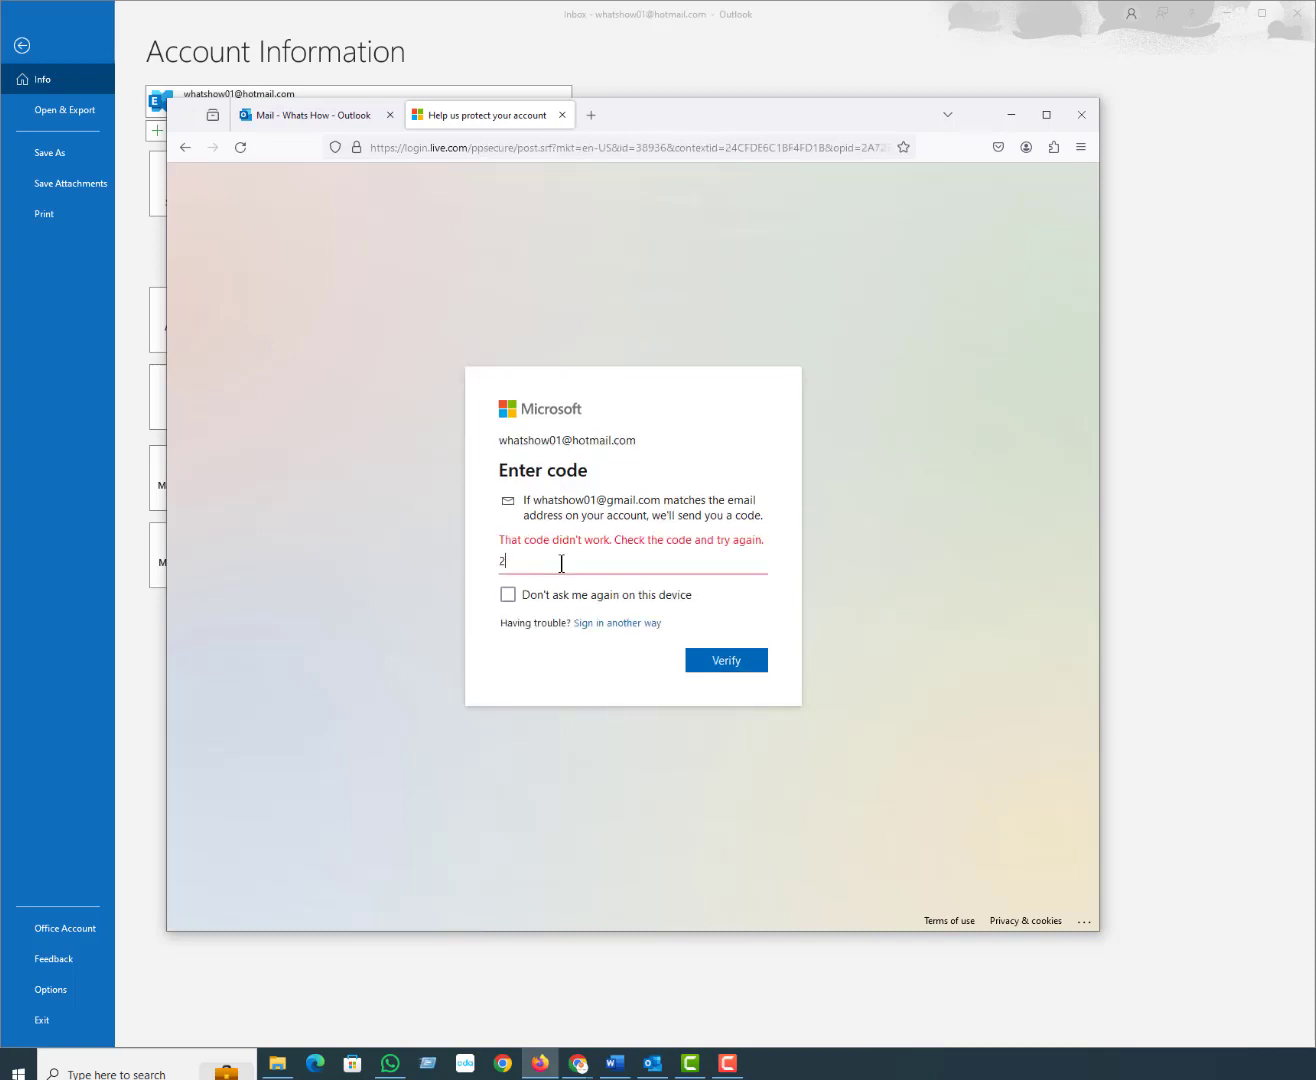
pyautogui.press('Return')
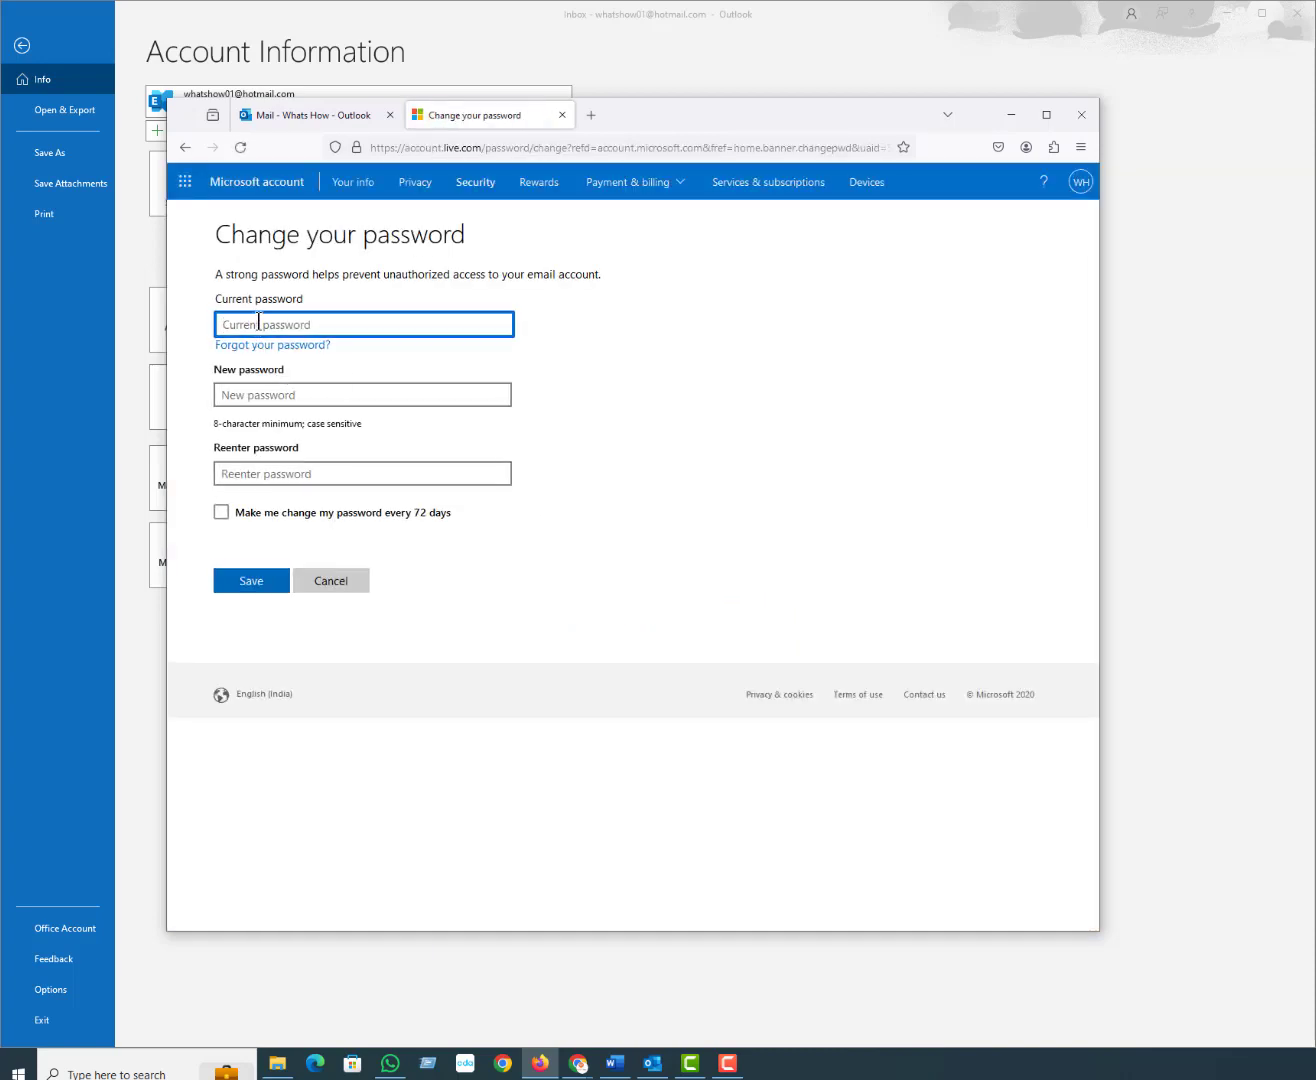
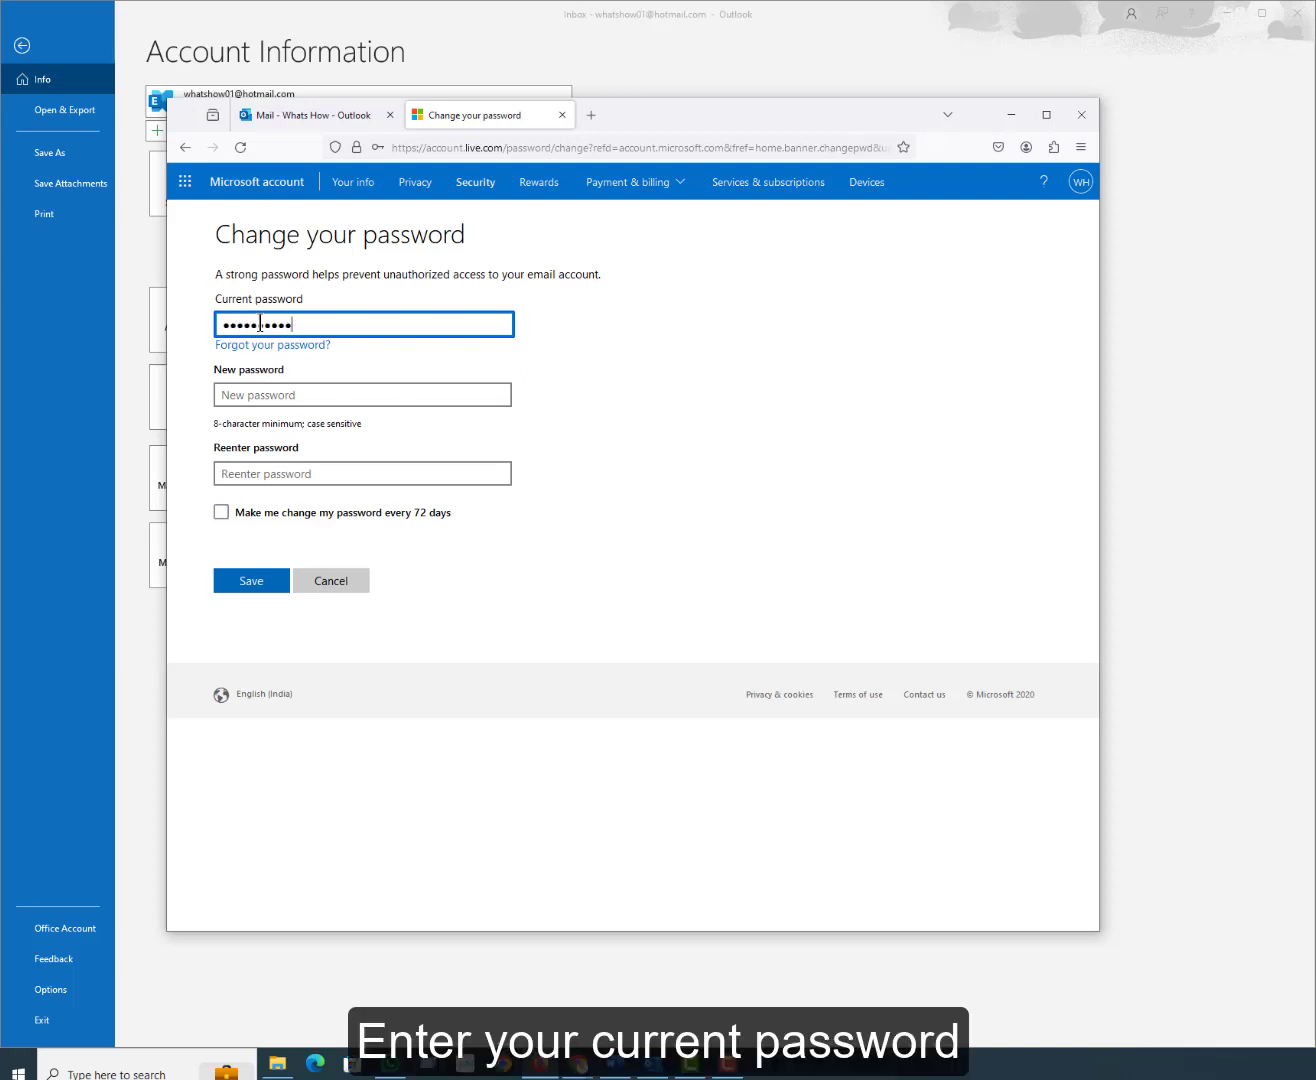
# Save the current password and the new password entered twice, without storing it in Firefox.
pyautogui.click(302, 392)
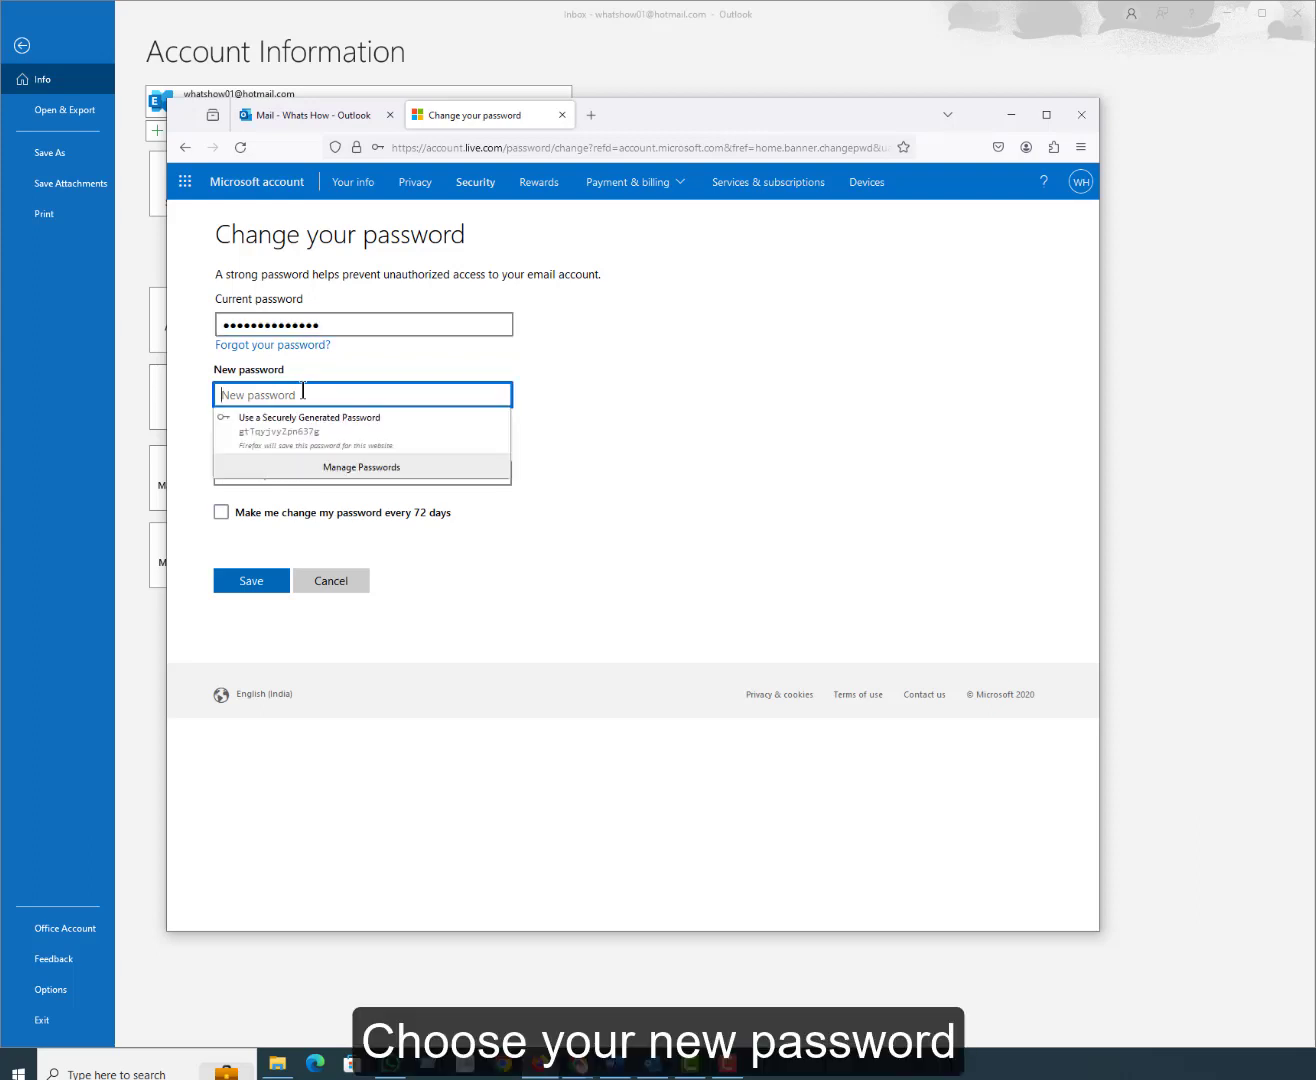
pyautogui.write('•••')
pyautogui.press('BackSpace')
pyautogui.press('BackSpace')
pyautogui.write('•••')
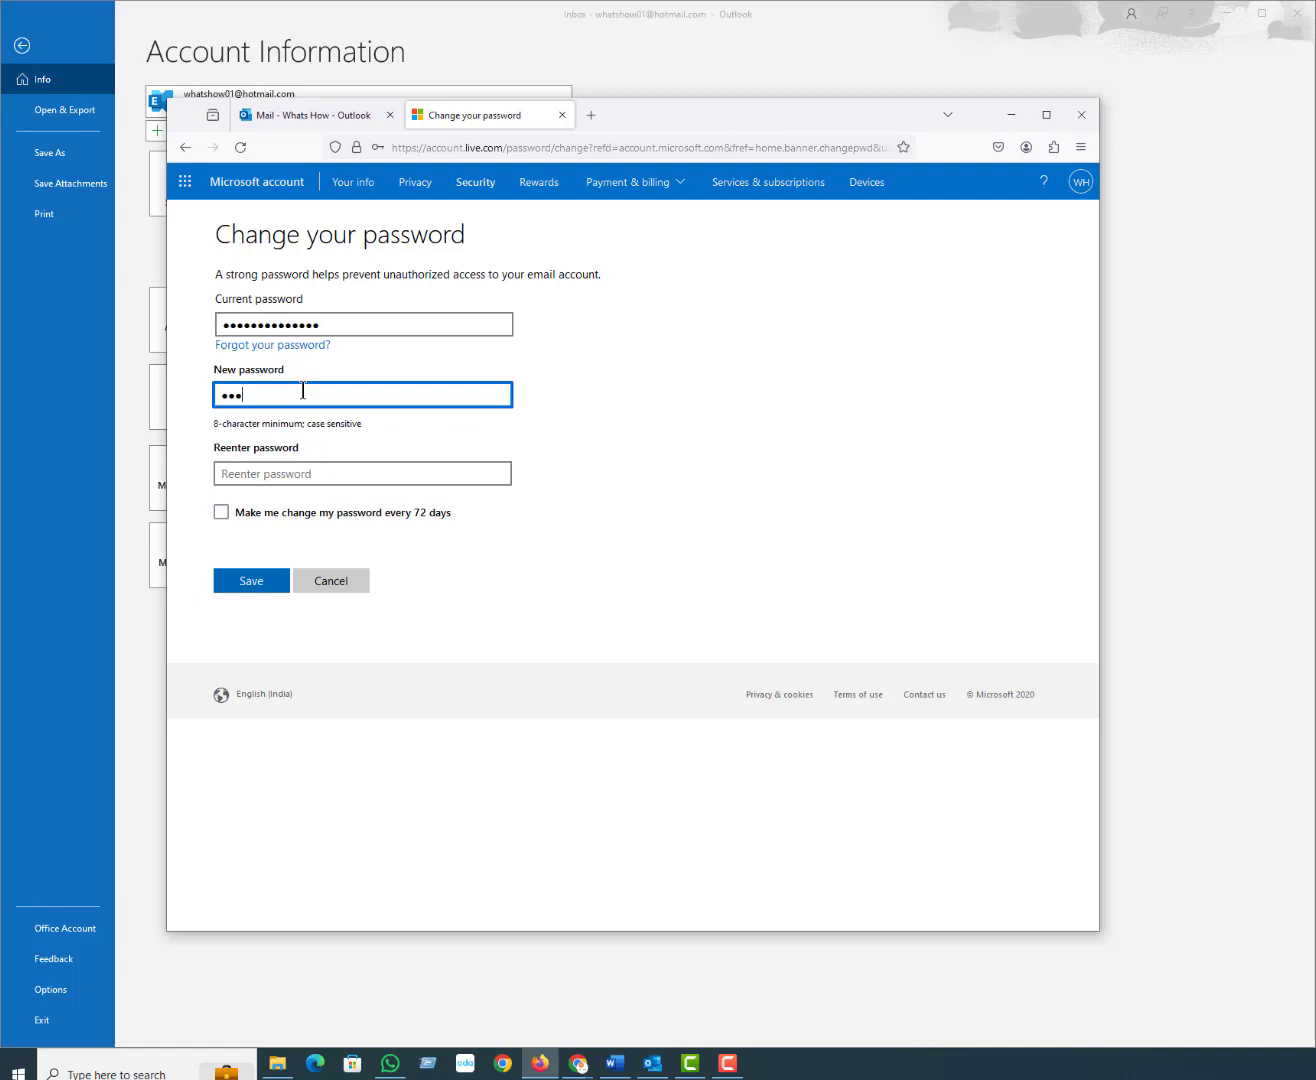
pyautogui.write('•••••••')
pyautogui.write('••')
pyautogui.press('Tab')
pyautogui.write('•••')
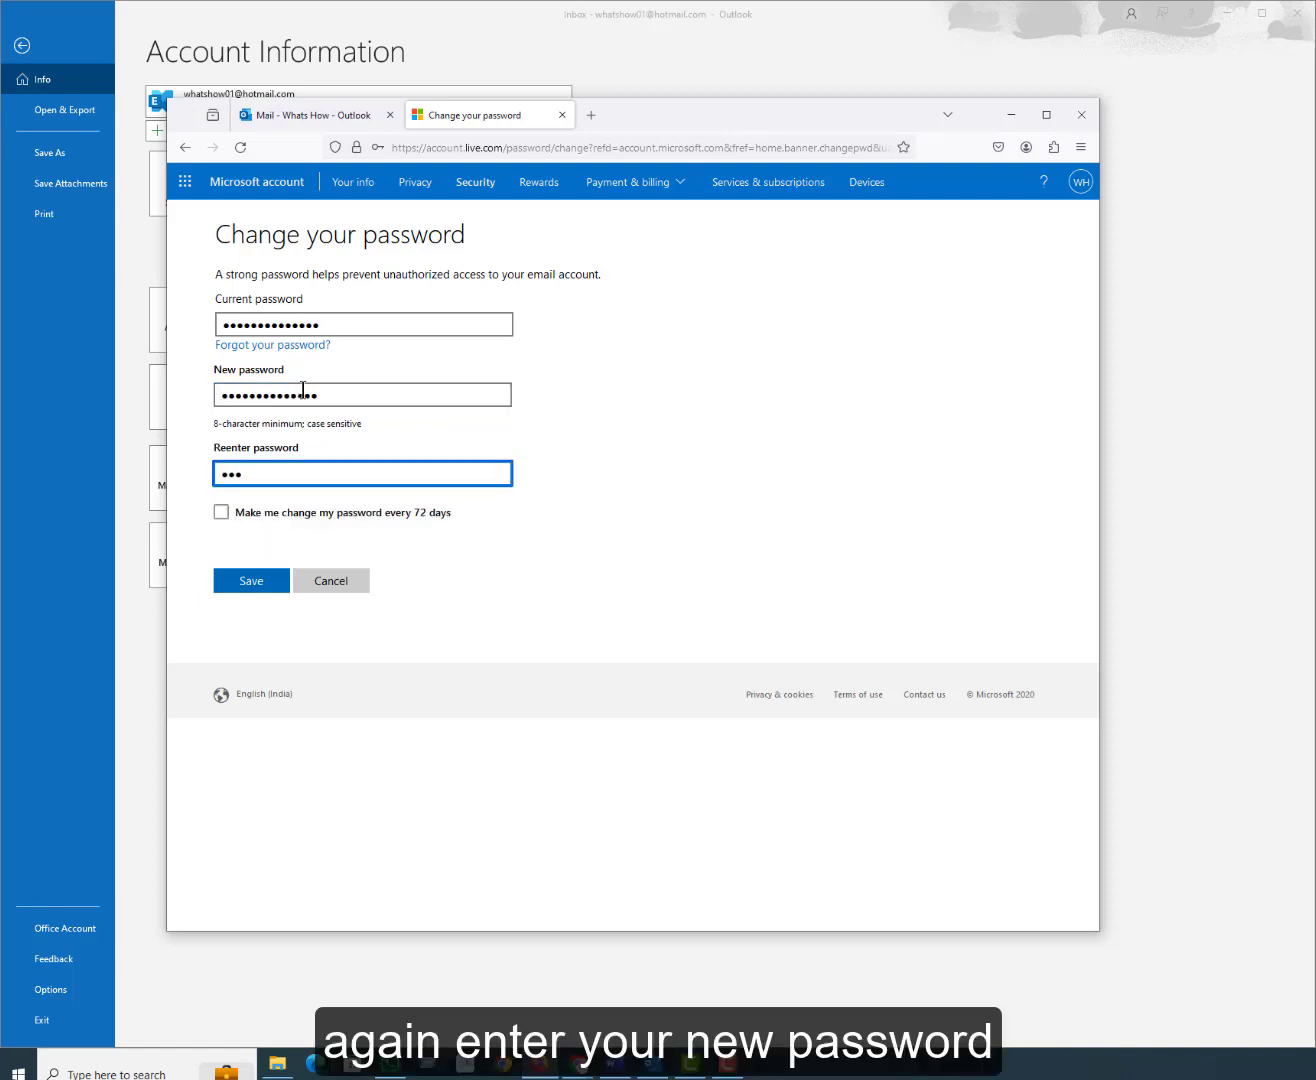
pyautogui.write('••')
pyautogui.write('•••')
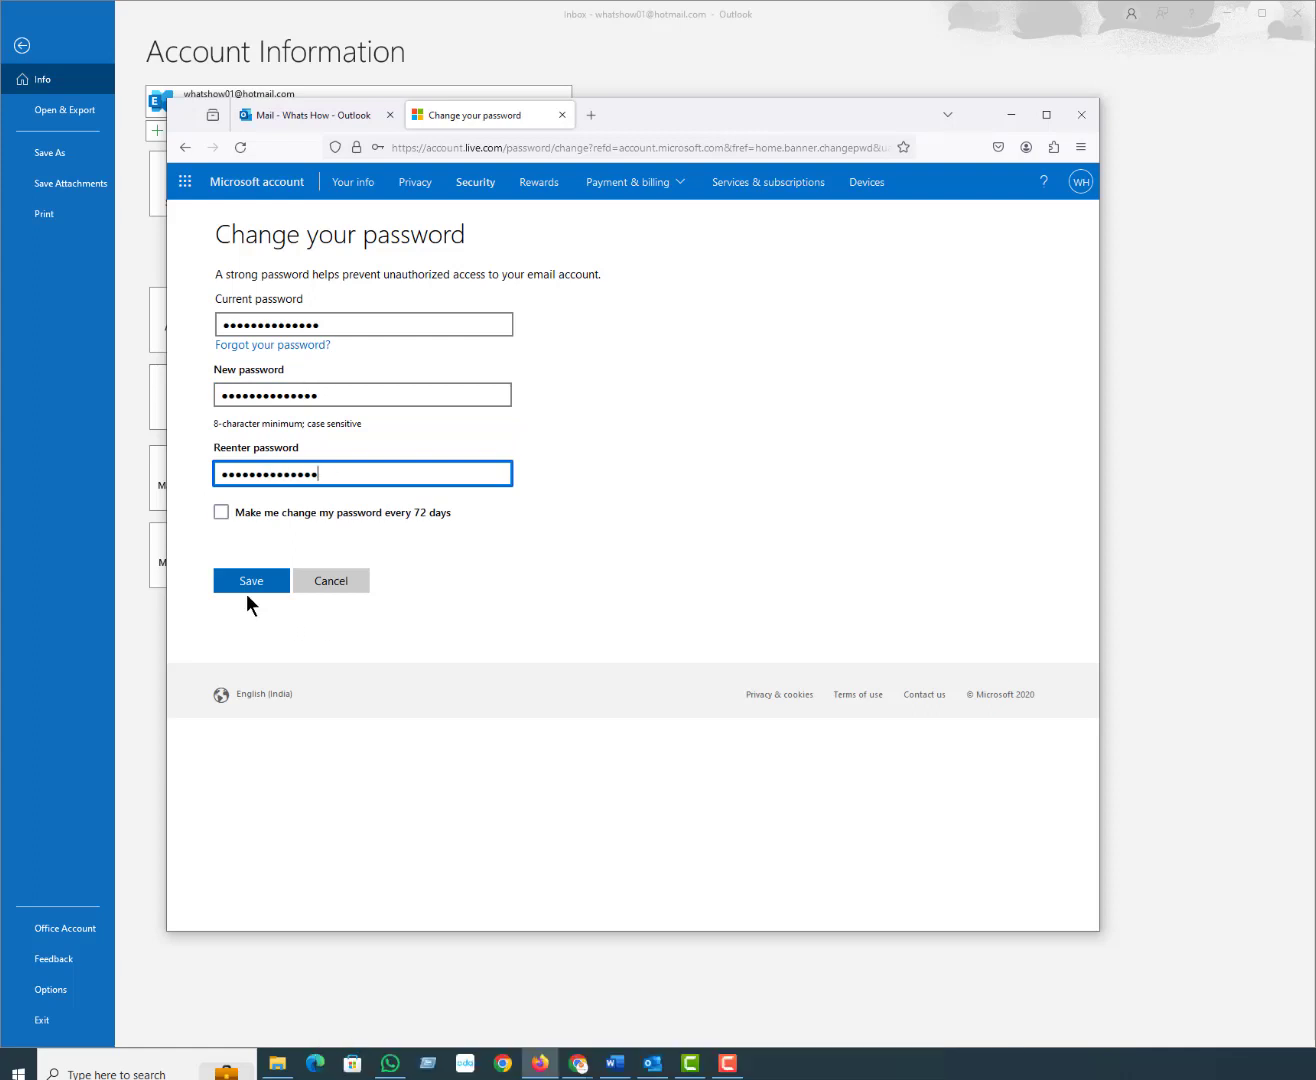
pyautogui.click(247, 584)
pyautogui.click(591, 341)
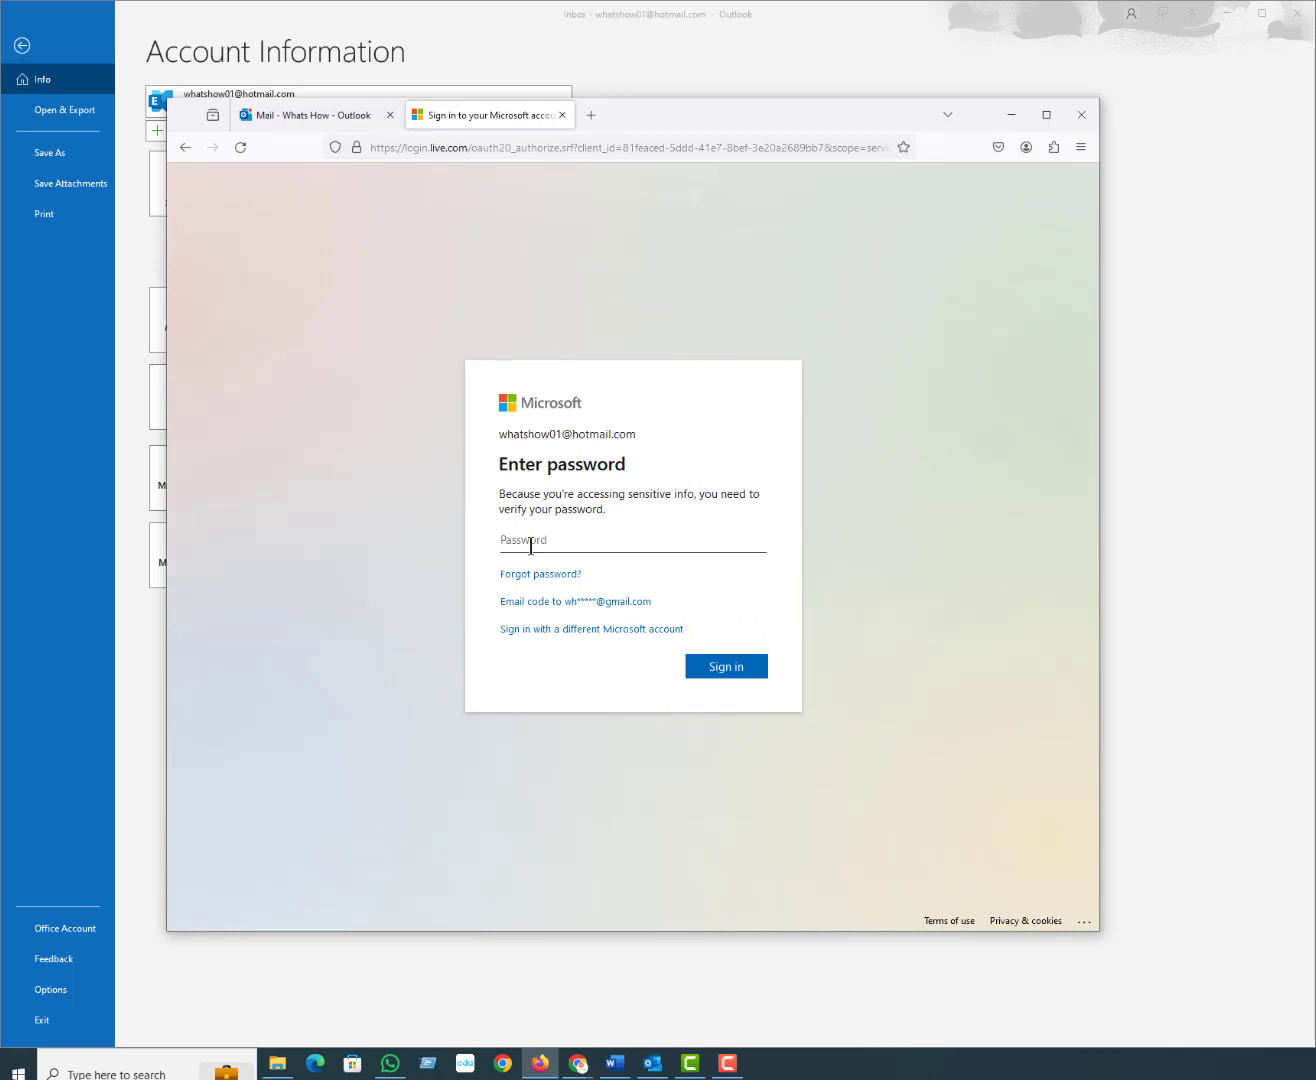
pyautogui.write('••••••')
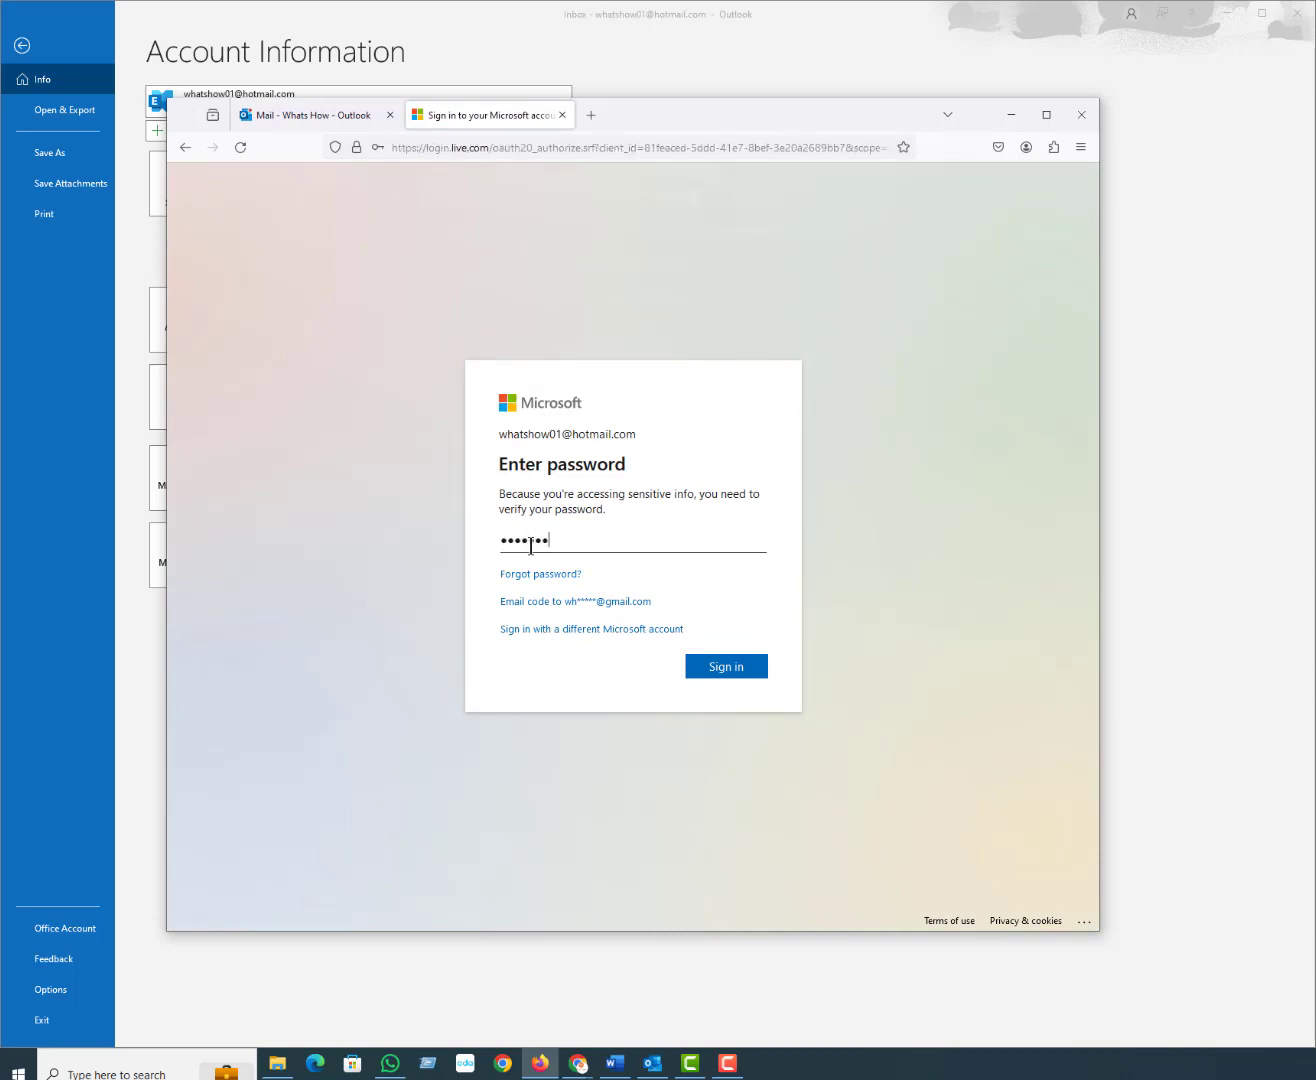
# Sign in with the new password, skip saving the login, and return to the Mail - Outlook tab.
pyautogui.press('Return')
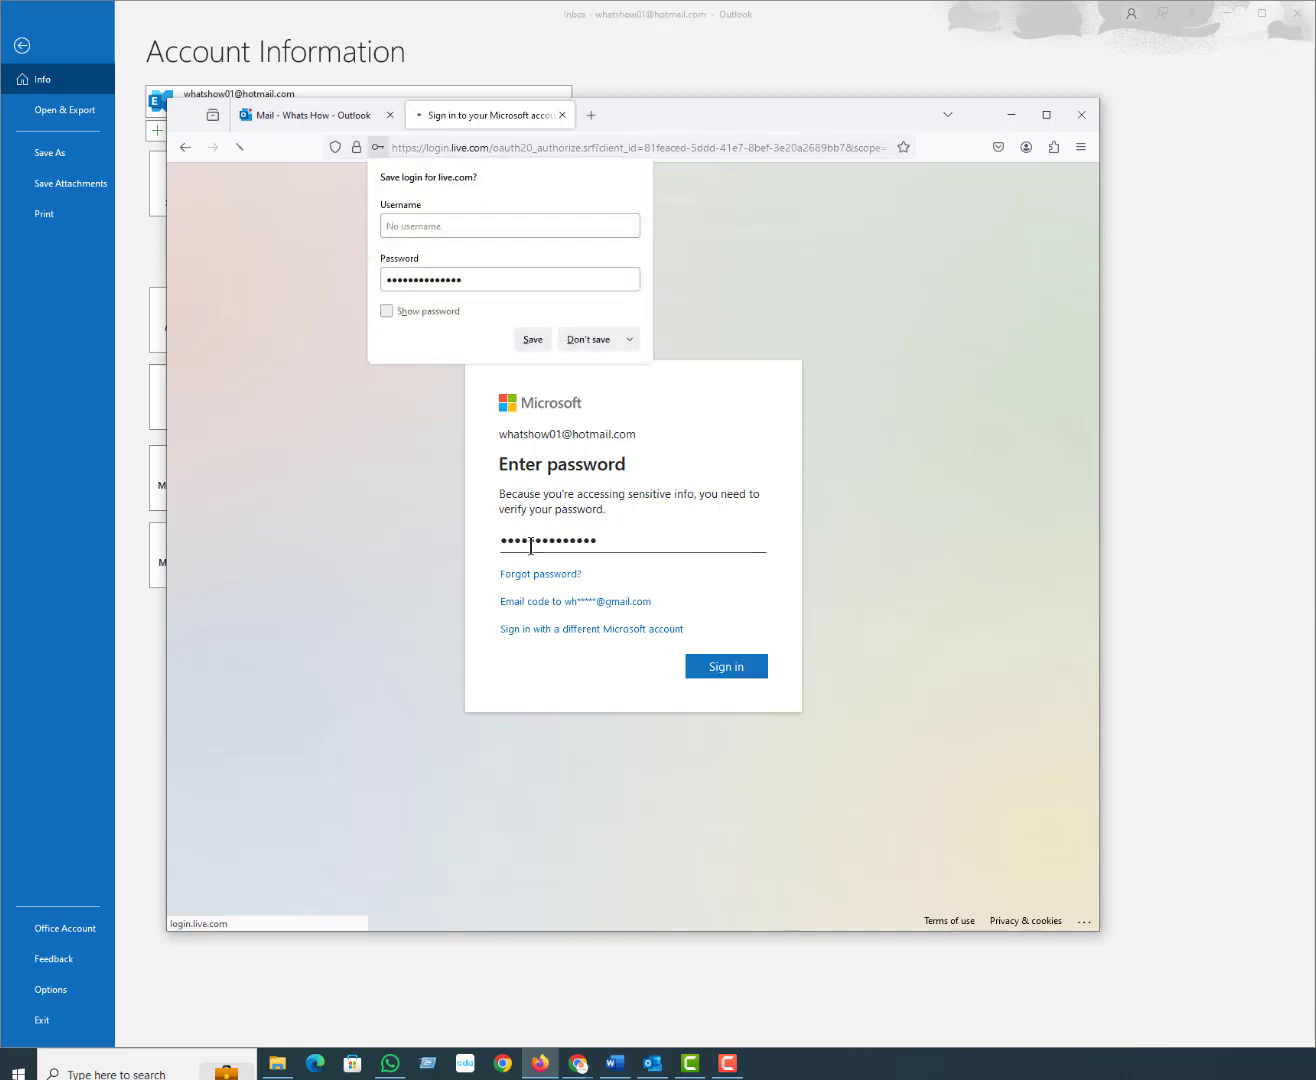
pyautogui.click(585, 341)
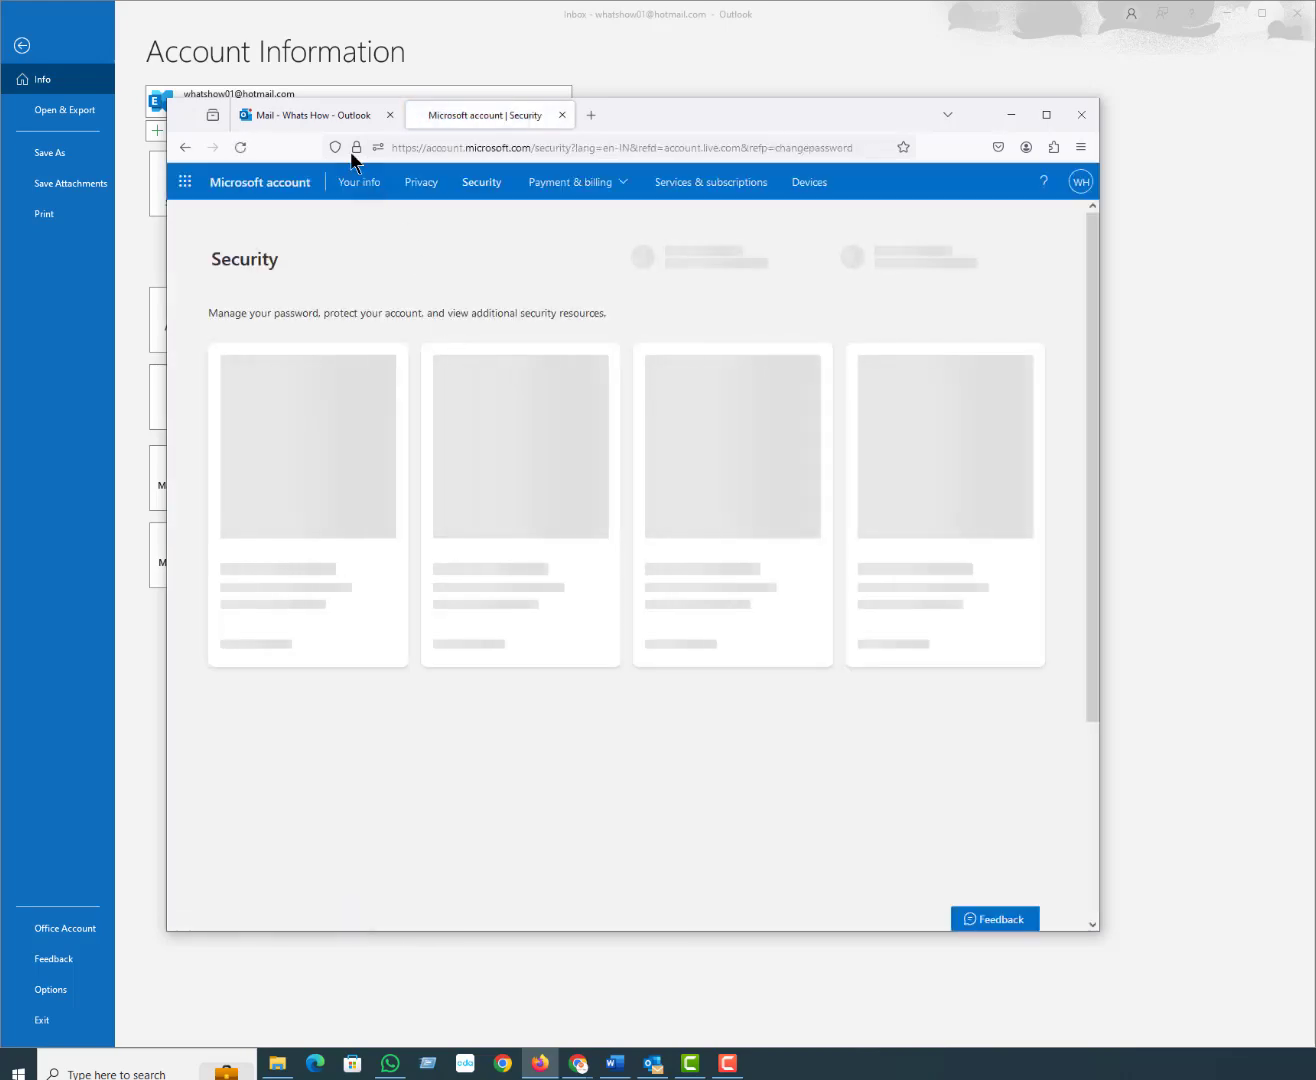
pyautogui.click(326, 119)
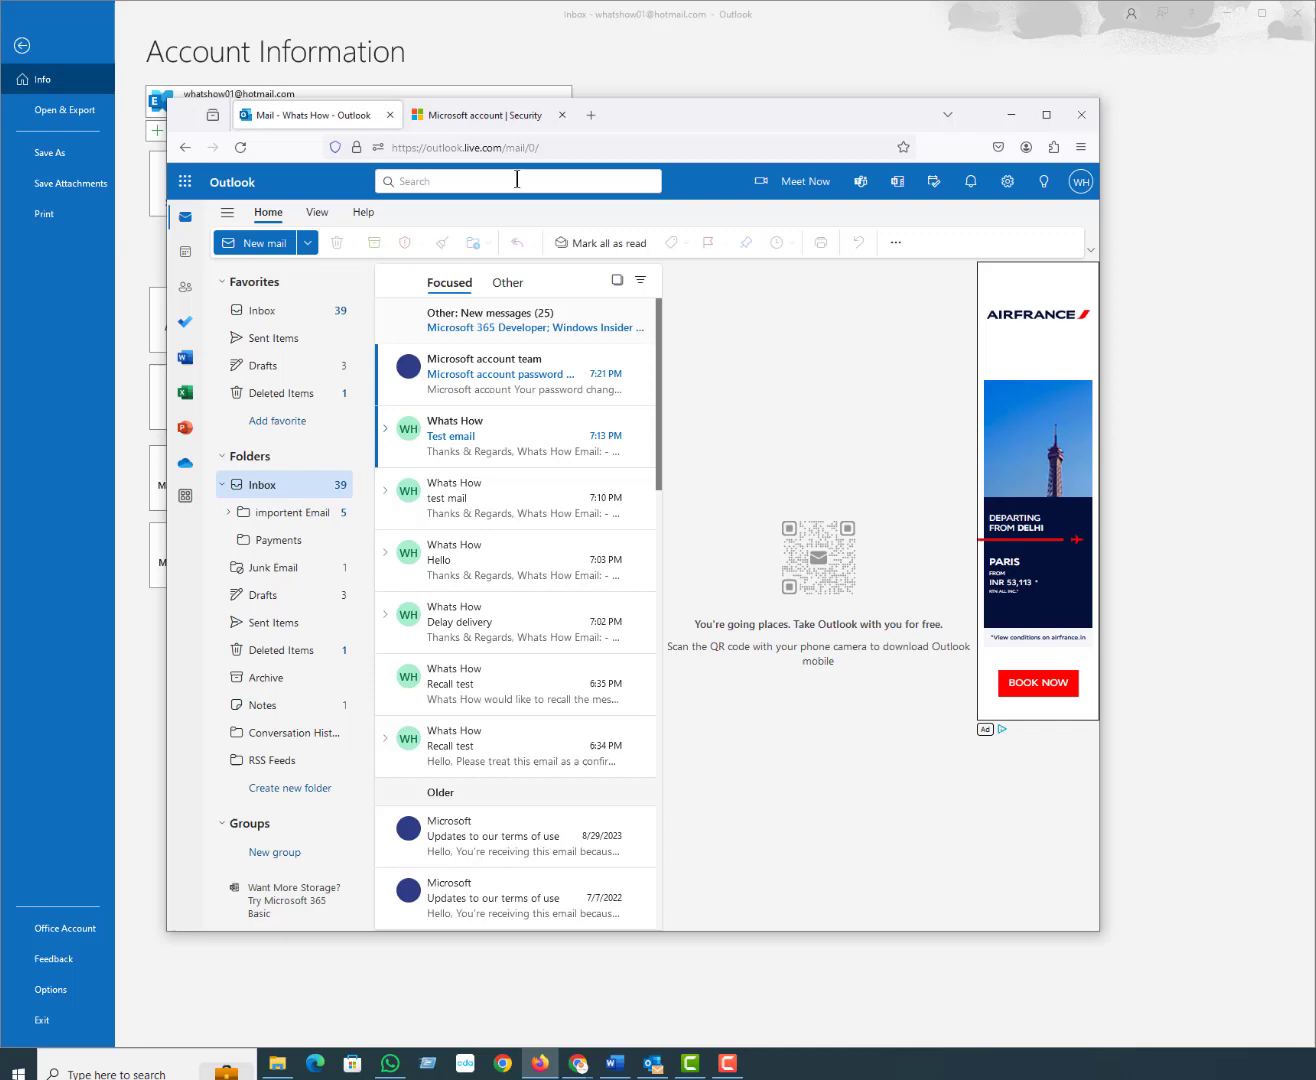
# Close Firefox and open the Microsoft account team's 'Your password changed' email in the desktop inbox.
pyautogui.click(1082, 114)
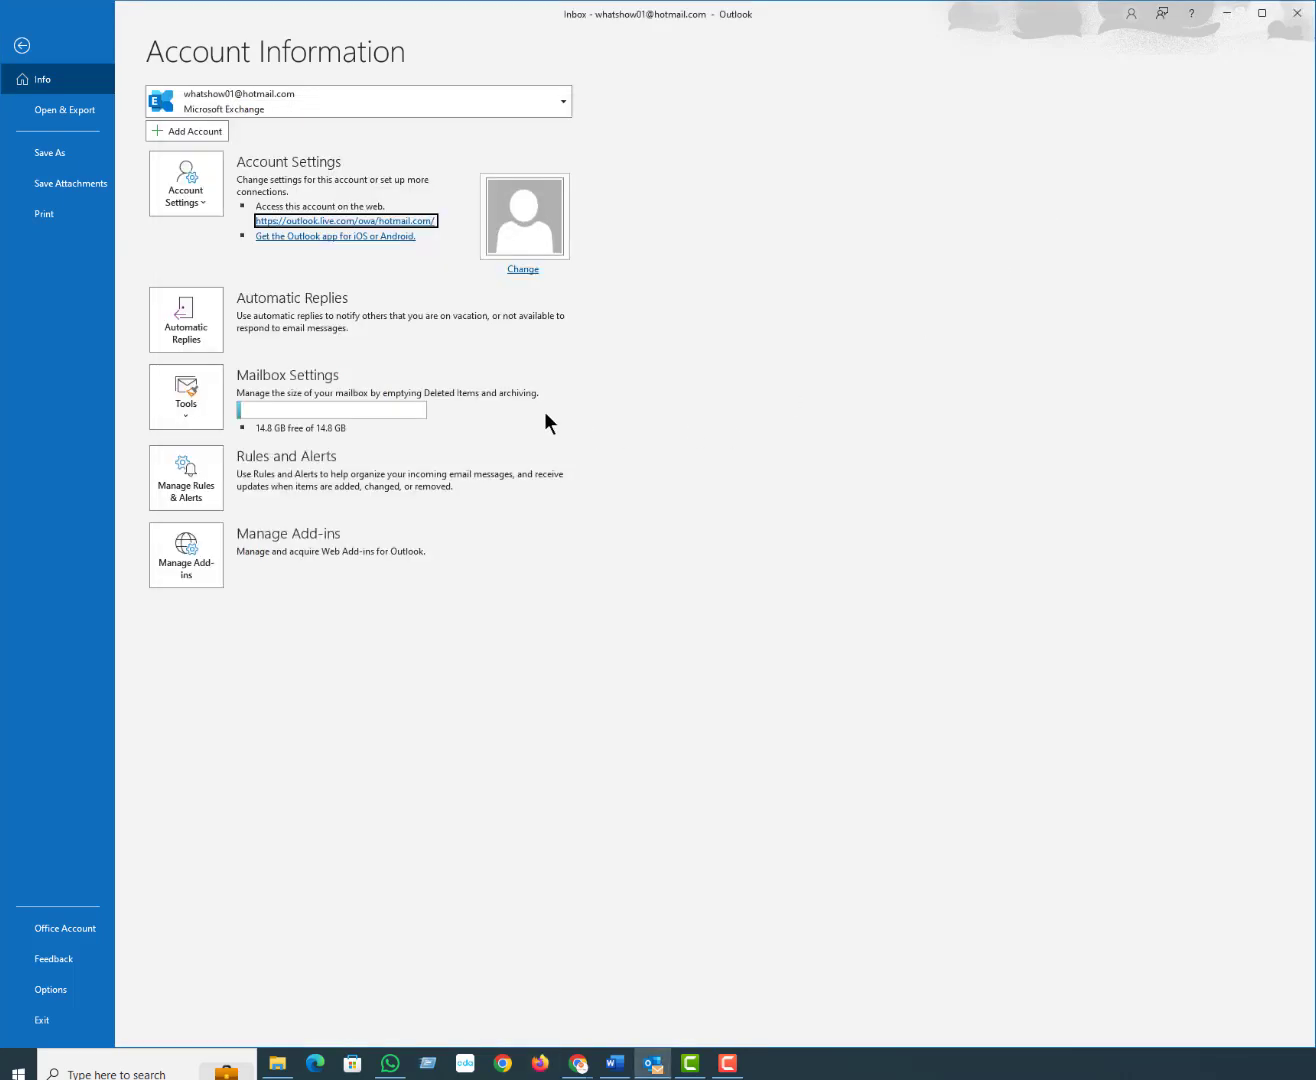
pyautogui.click(22, 45)
pyautogui.click(322, 212)
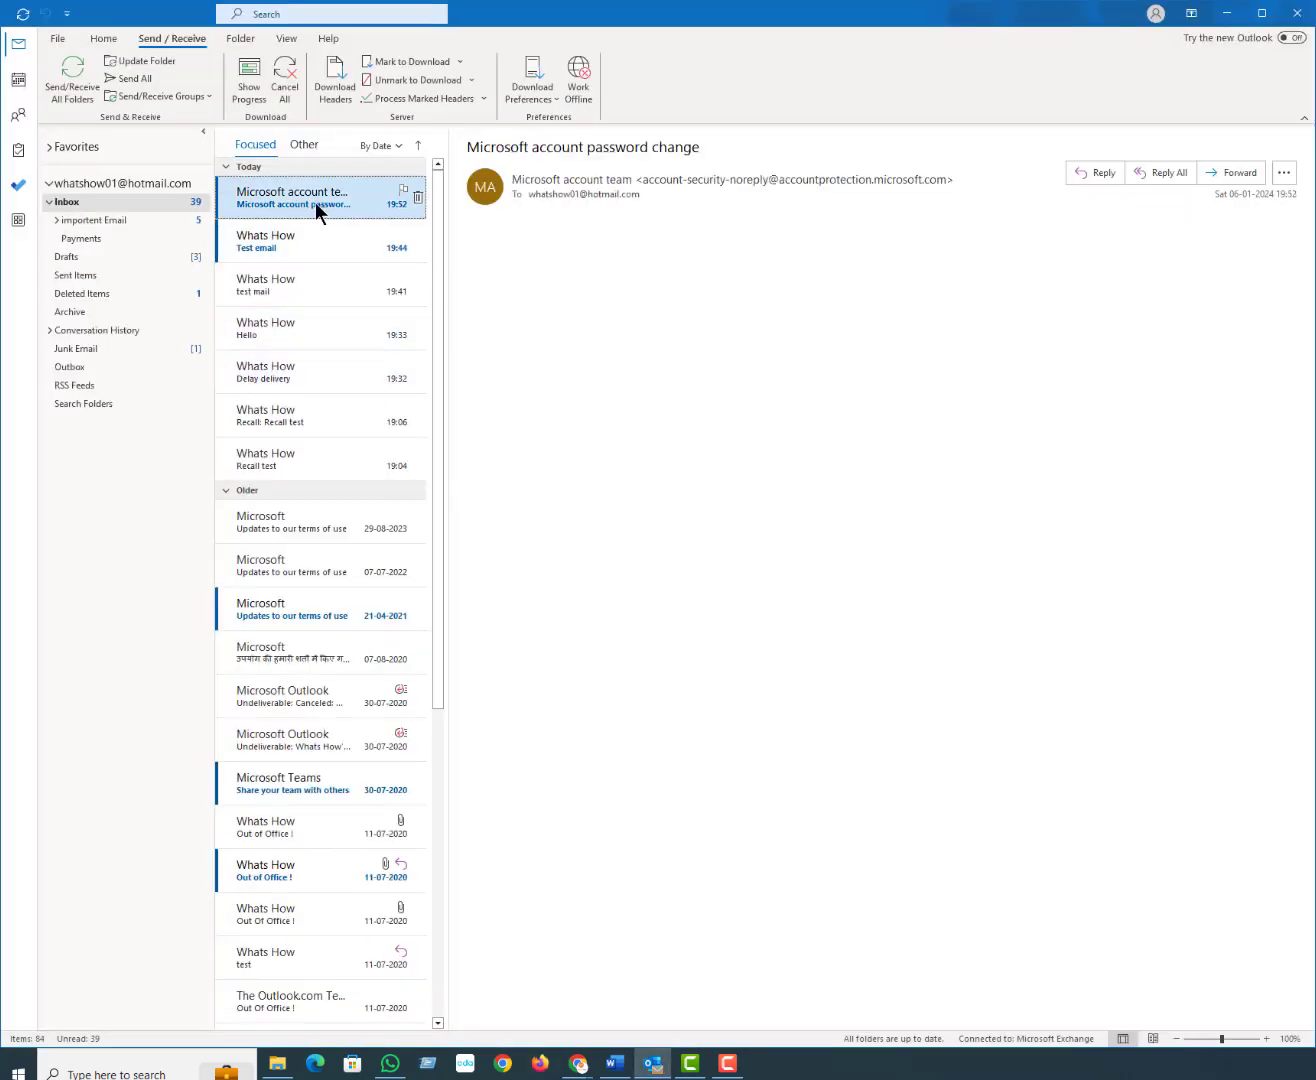
pyautogui.moveTo(468, 266); pyautogui.dragTo(802, 273)
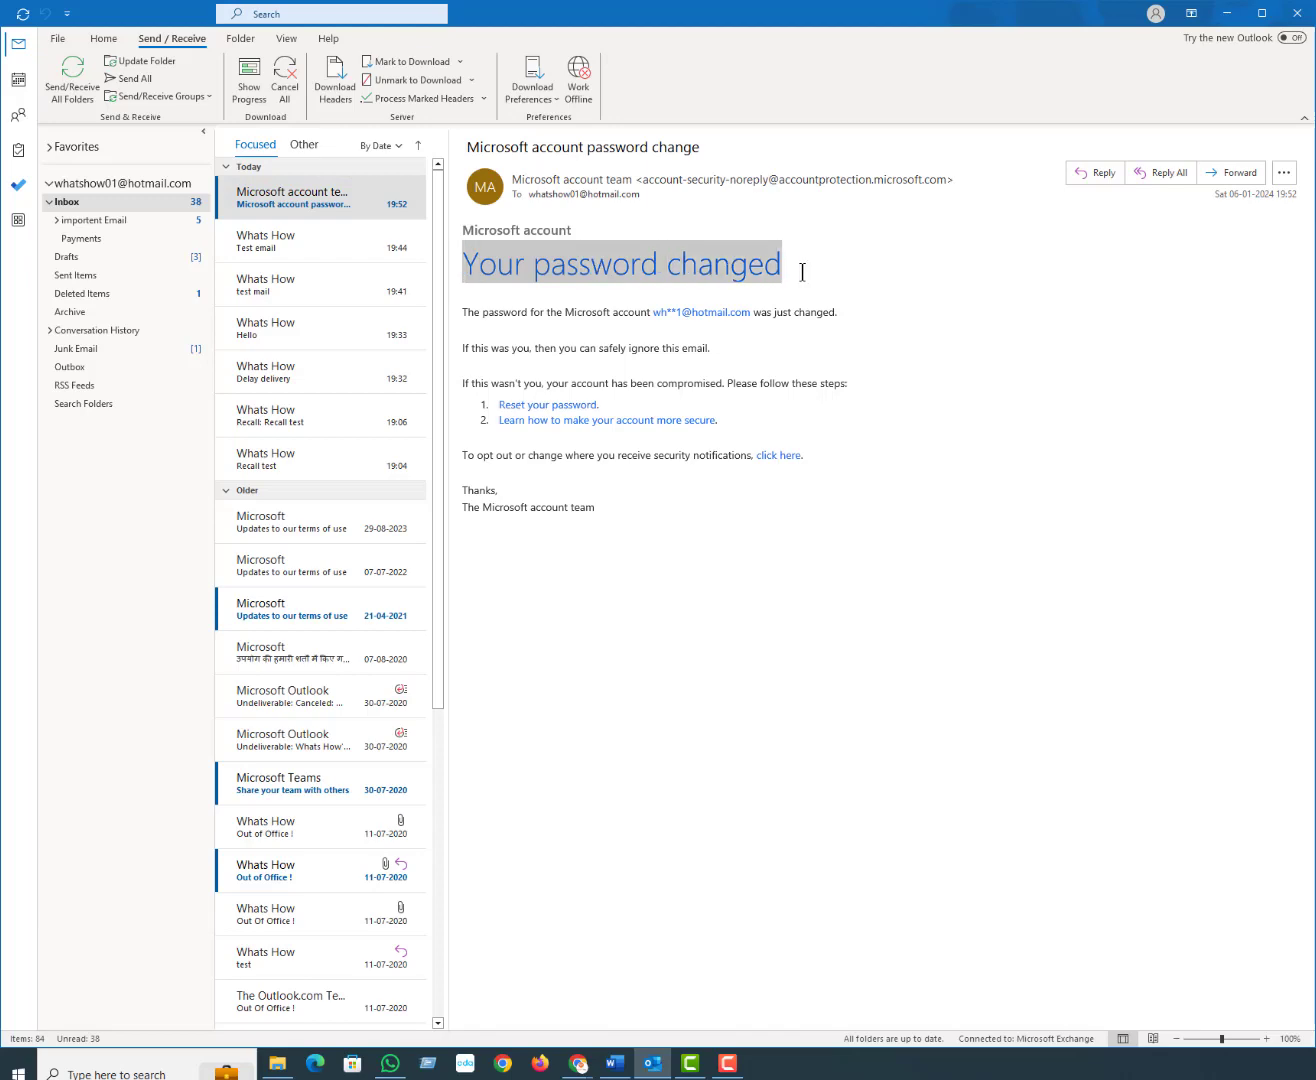